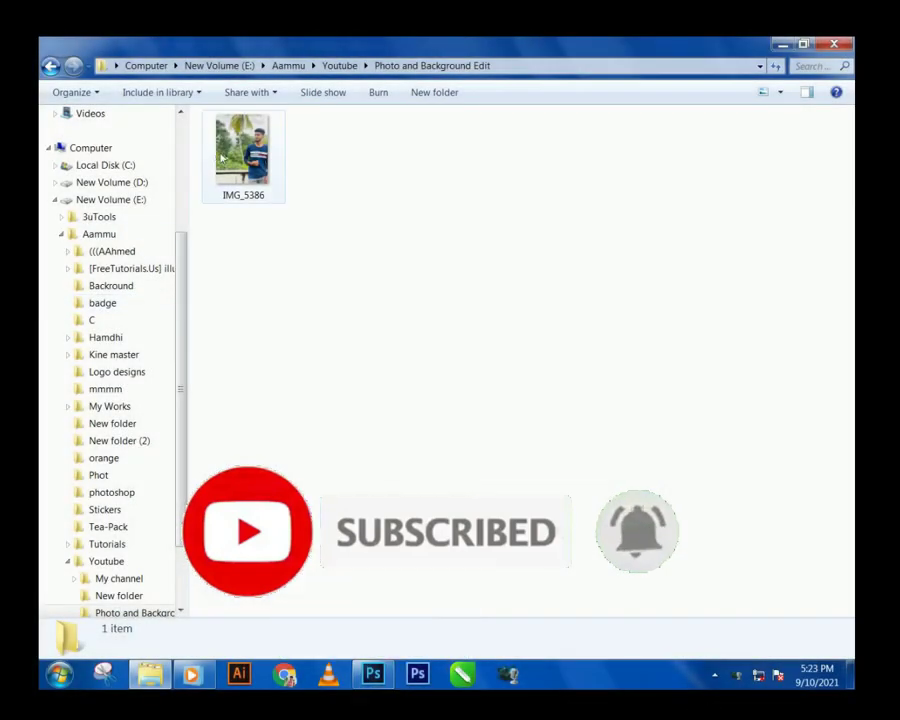
- Drag IMG_5386 from the Photo and Background Edit folder into Photoshop to open it
mouse_move(243, 150)
left_mouse_down()
mouse_move(385, 665)
mouse_move(340, 432)
left_mouse_up()
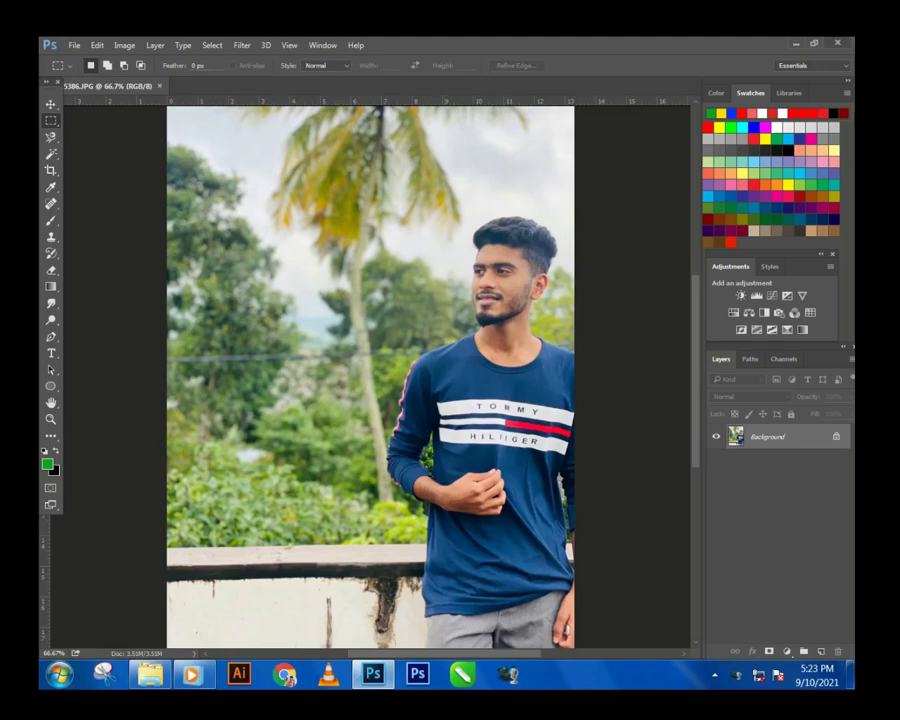
- Quick-select the man's shirt, head and hair, subtracting the green background beside his neck
key("ctrl+minus")
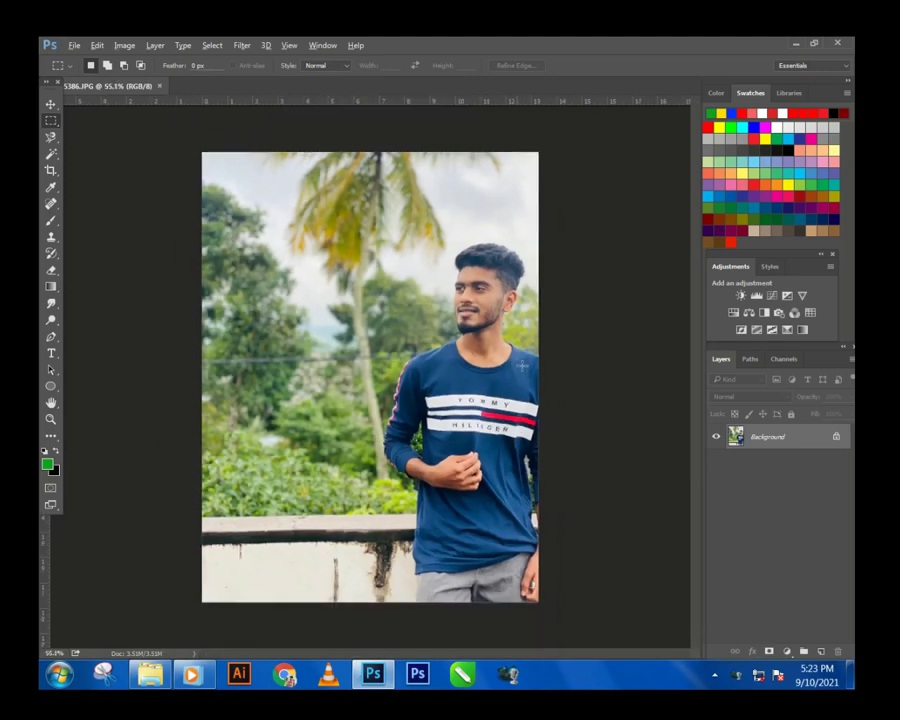
key("ctrl+plus")
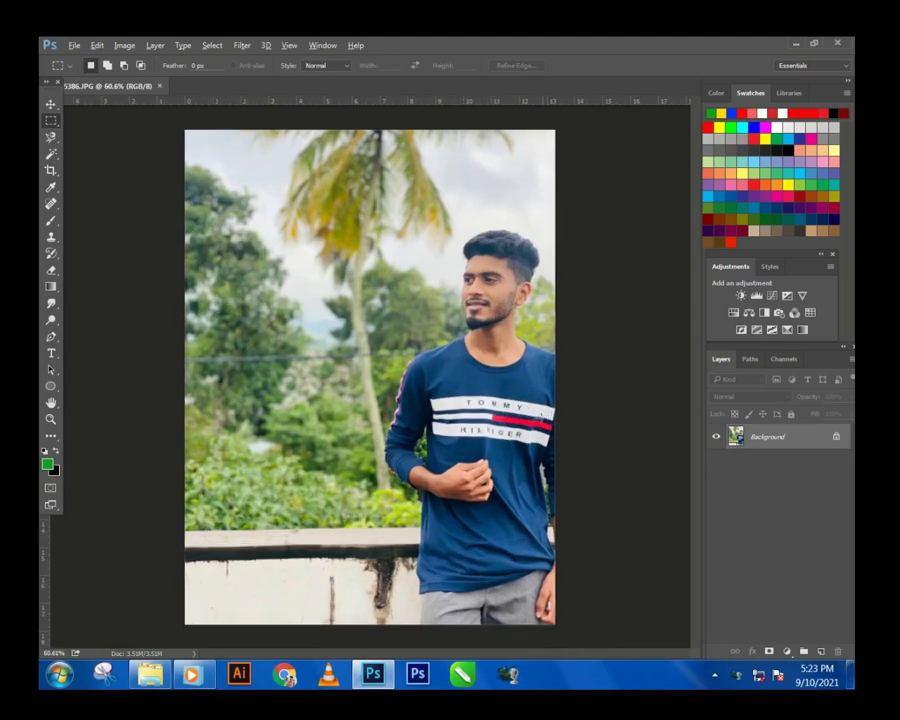
key("w")
key("shift+w")
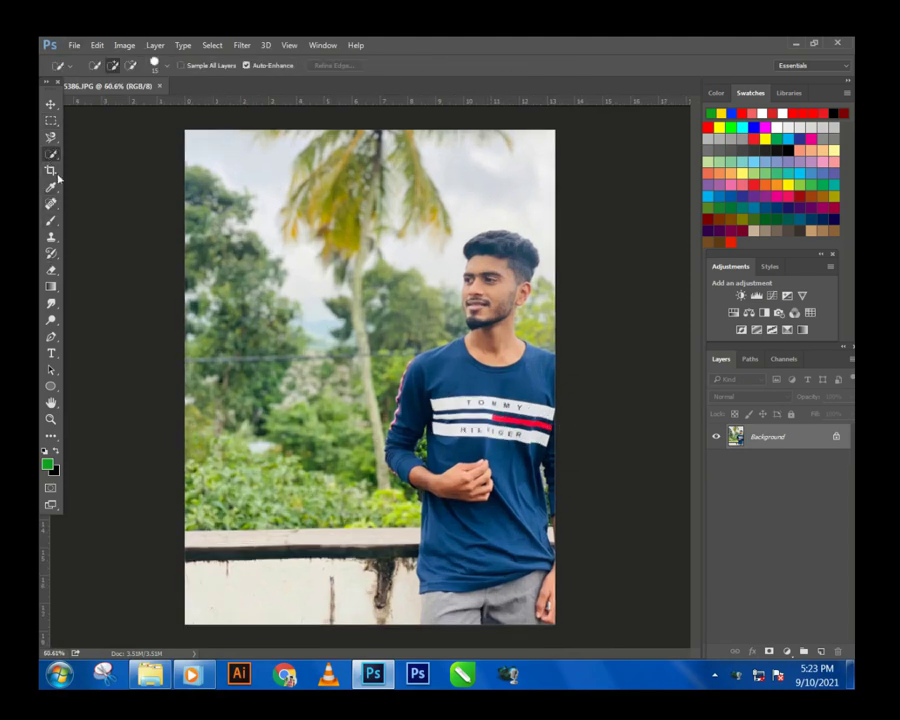
mouse_move(476, 376)
left_mouse_down()
mouse_move(507, 620)
mouse_move(532, 655)
mouse_move(430, 600)
mouse_move(442, 619)
left_mouse_up()
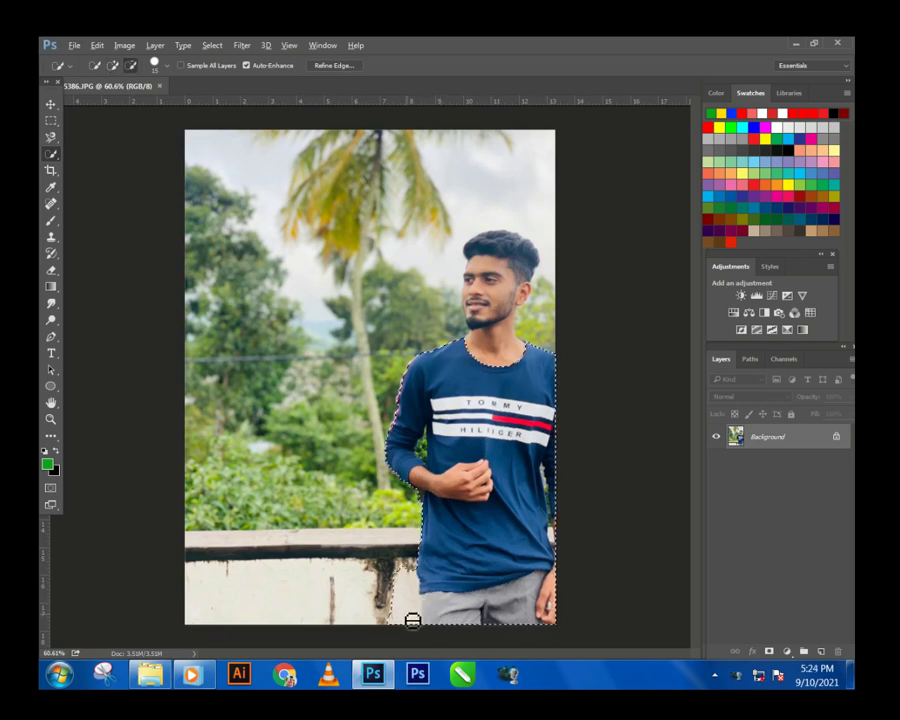
left_click_drag(498, 315, 508, 370)
mouse_move(546, 321)
left_mouse_down()
mouse_move(554, 357)
mouse_move(535, 323)
mouse_move(542, 295)
left_mouse_up()
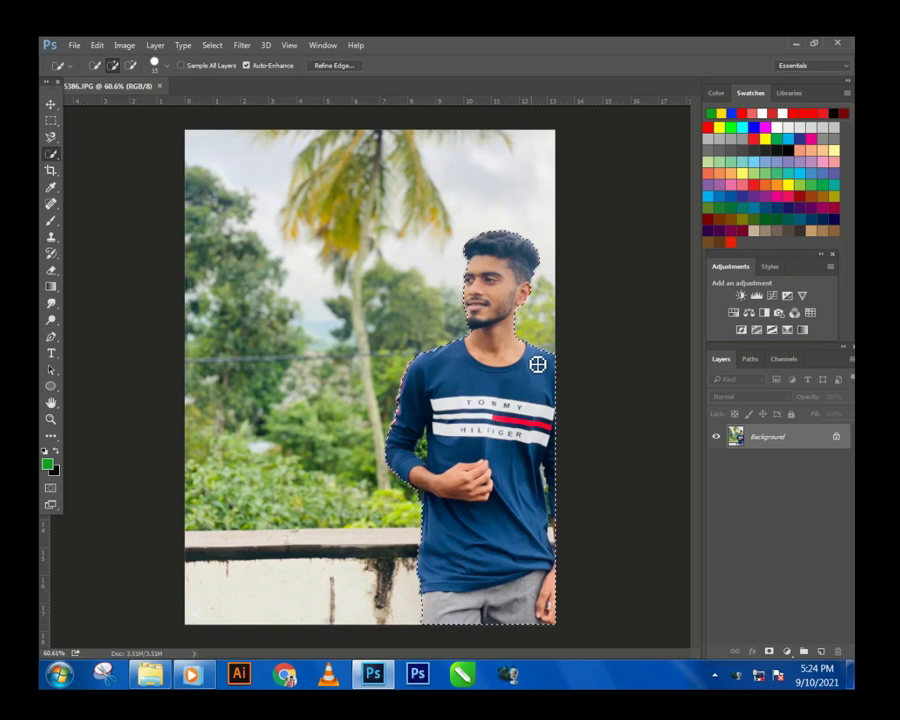
- Zoom in and, with a smaller brush, remove the green gap beside the elbow from the selection
scroll(285, 336, "down", 2)
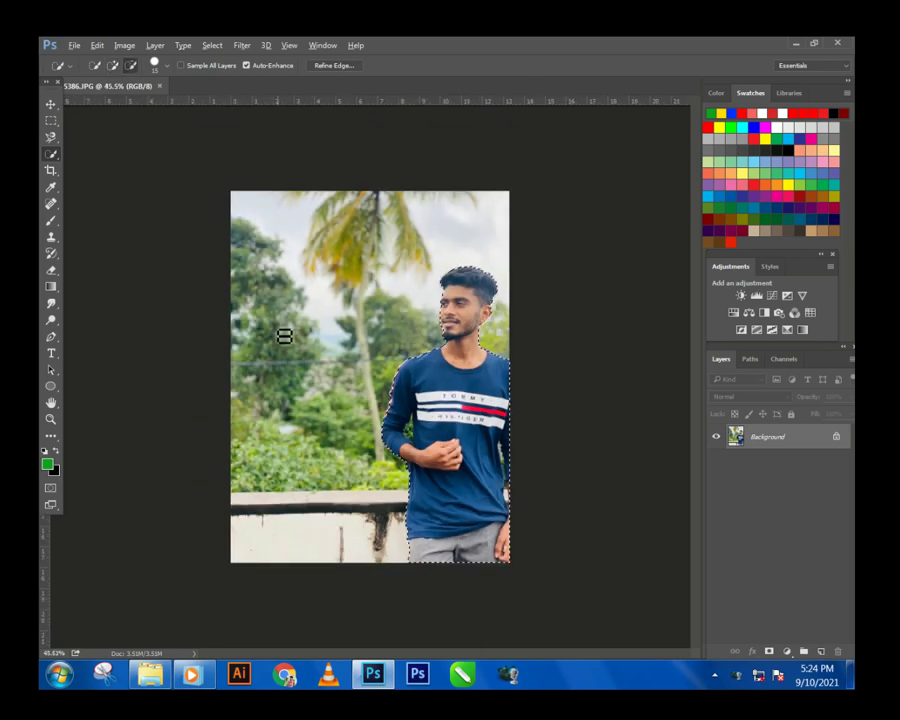
scroll(400, 400, "up", 2)
scroll(615, 516, "up", 2)
scroll(440, 470, "up", 3)
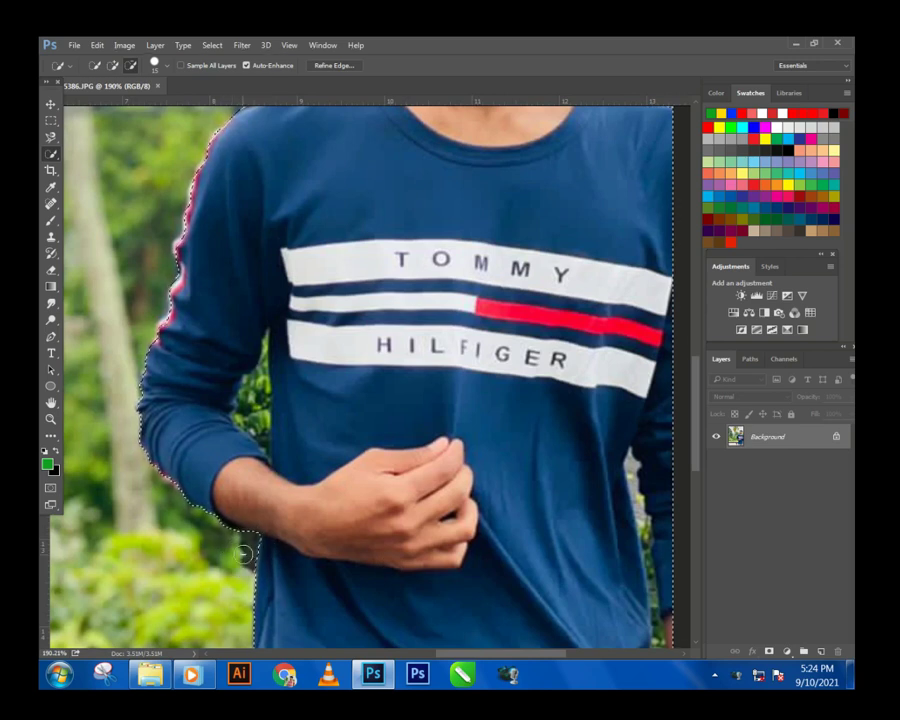
key("bracketleft")
key("bracketleft")
key("bracketleft")
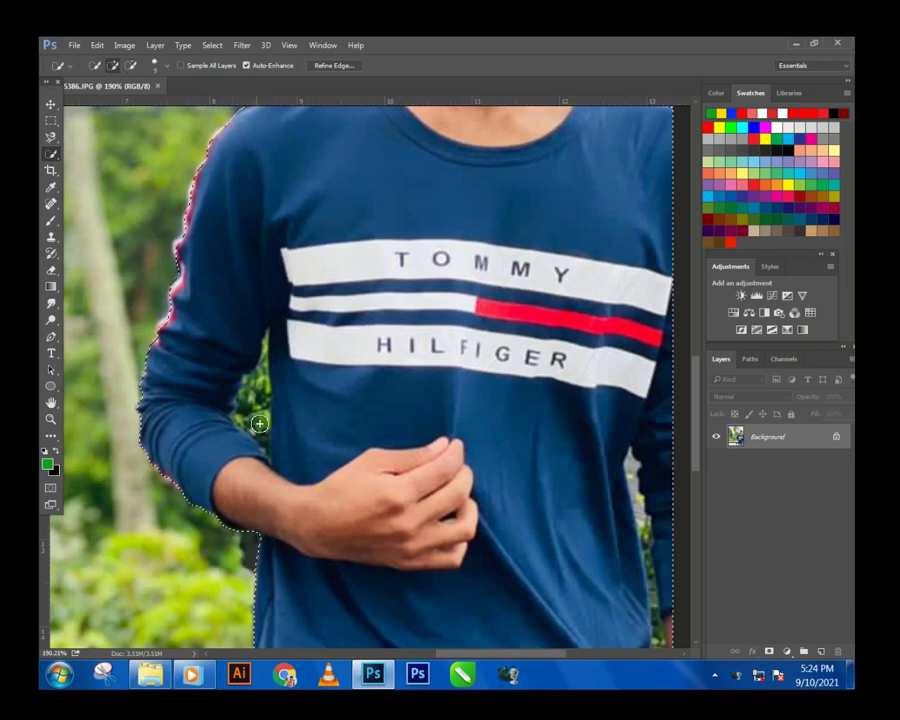
left_click_drag(249, 428, 267, 444)
left_click_drag(261, 394, 269, 356)
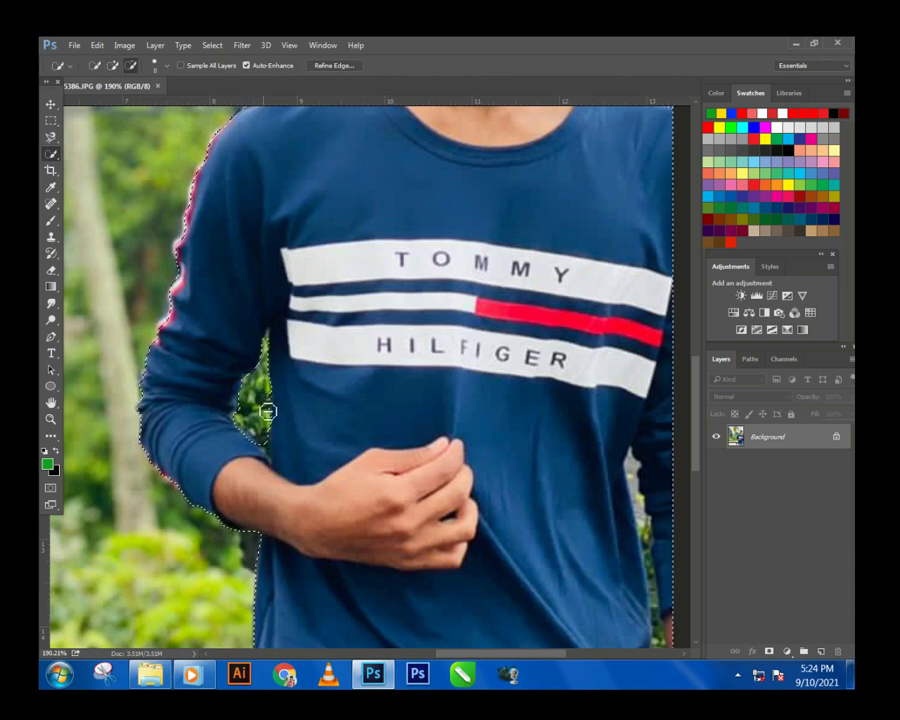
- Adjust the selection along the arm's outer edge, from the upper arm down to the bottom
scroll(268, 399, "down", 3)
scroll(251, 388, "down", 1)
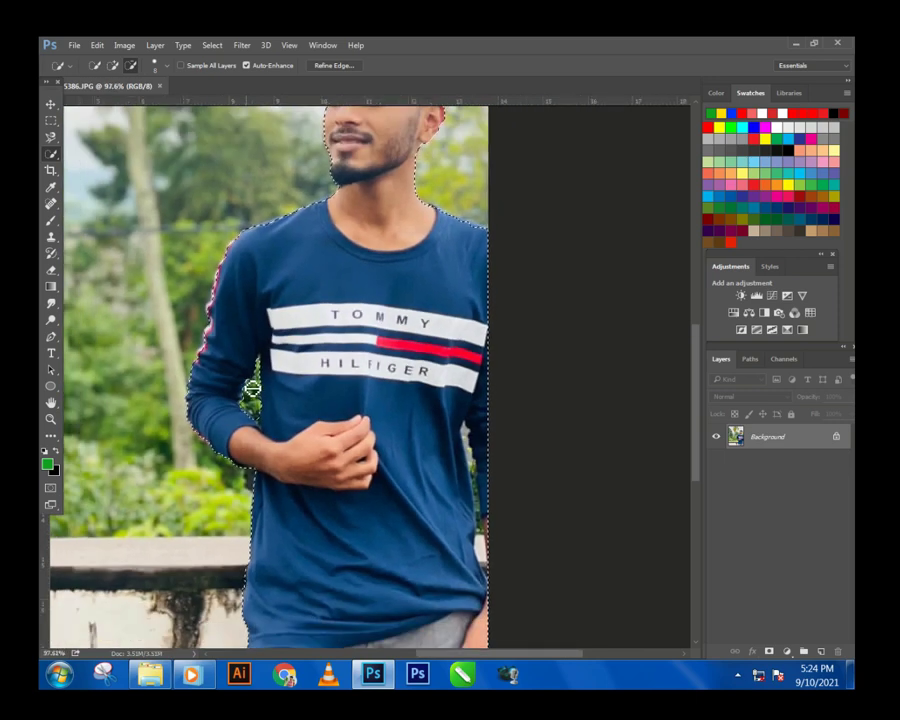
scroll(320, 405, "down", 1)
scroll(440, 460, "down", 1)
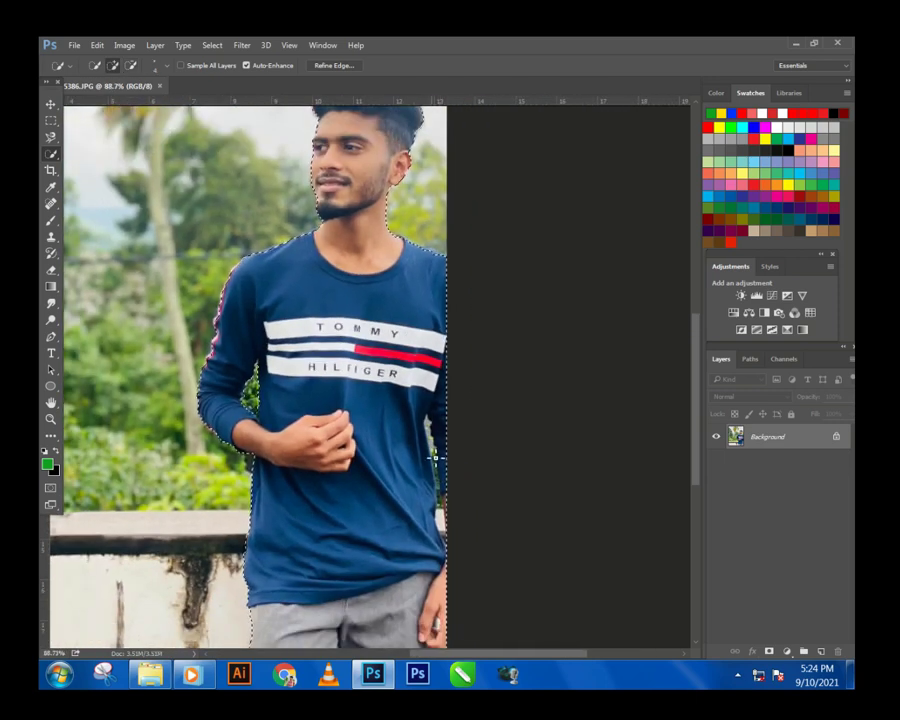
scroll(436, 460, "up", 3)
scroll(437, 460, "up", 4)
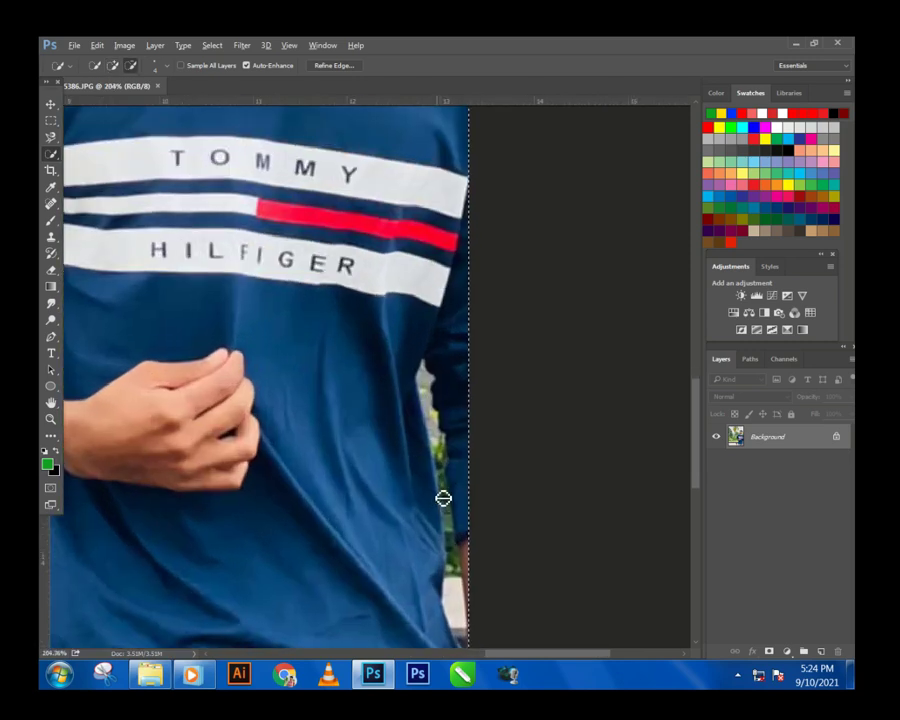
left_click_drag(454, 616, 450, 500)
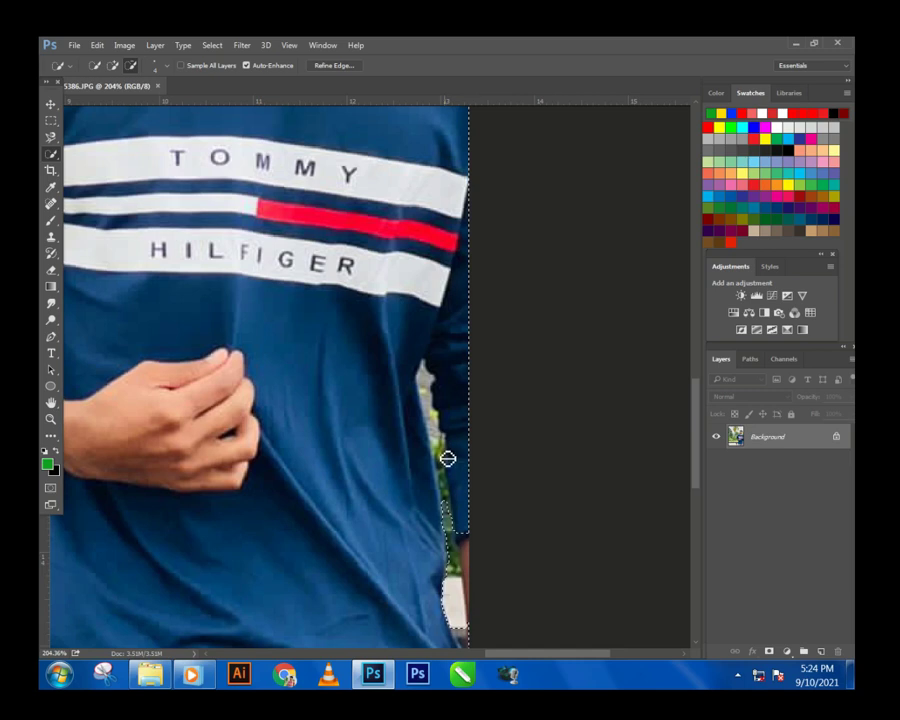
mouse_move(443, 463)
left_mouse_down()
mouse_move(459, 484)
mouse_move(472, 554)
left_mouse_up()
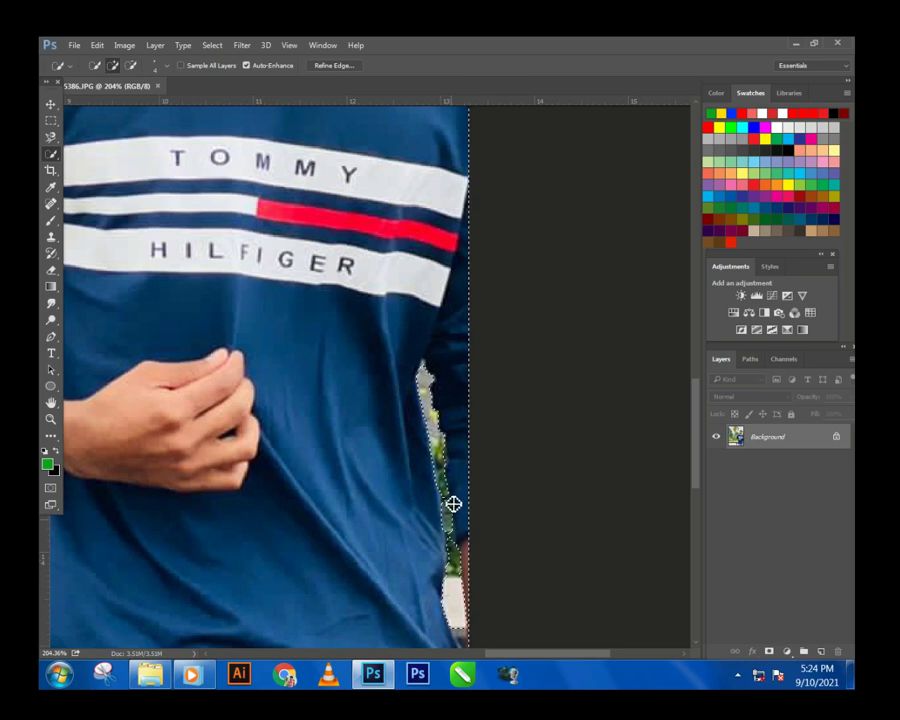
left_click_drag(449, 508, 464, 641)
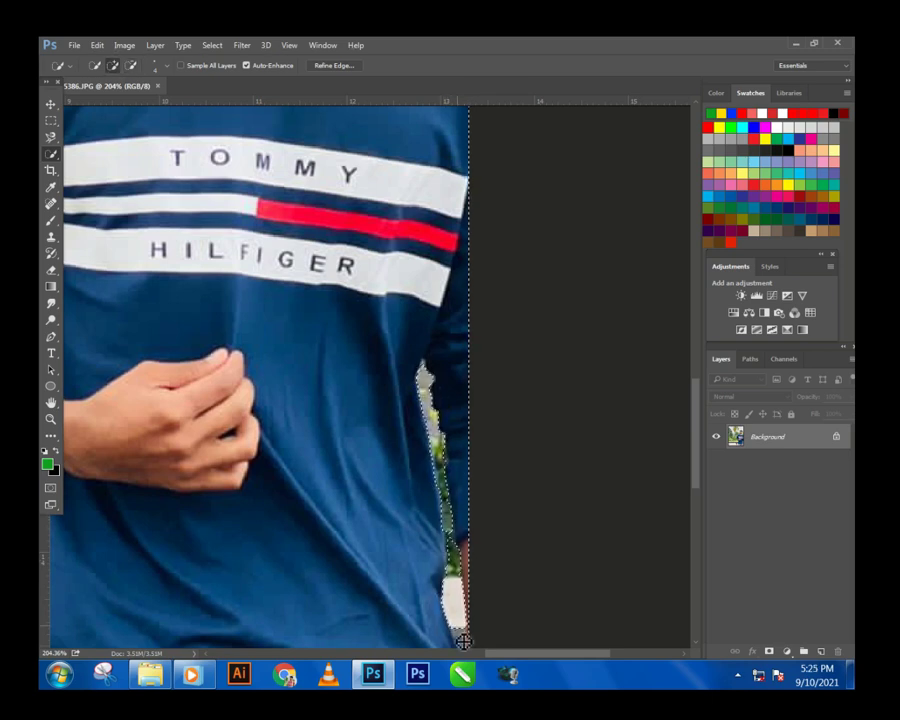
- Subtract the background strip beside the arm from the selection
key("alt")
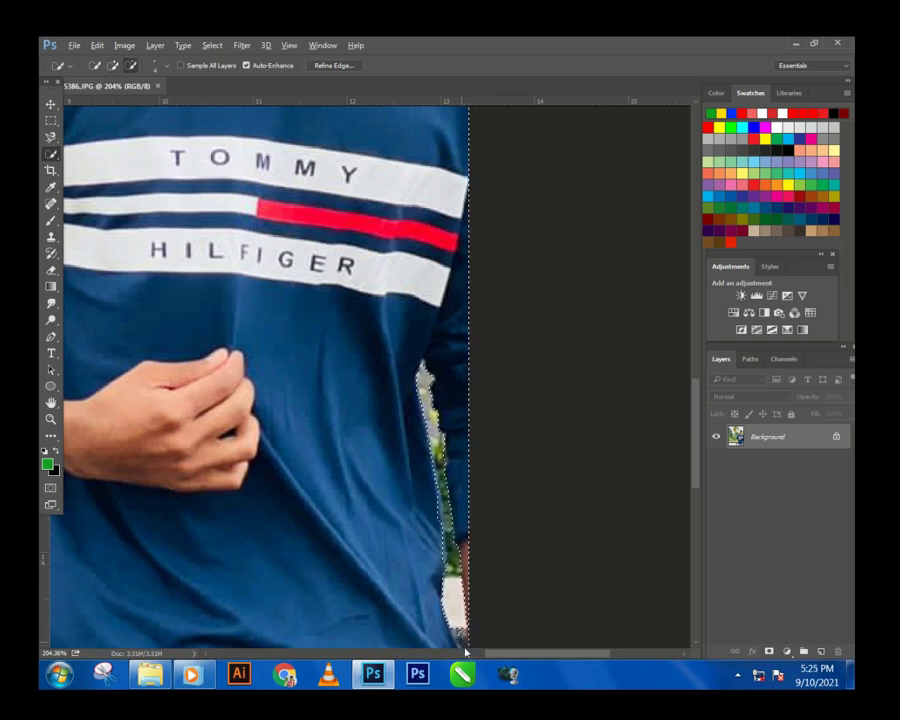
left_click_drag(467, 641, 456, 544)
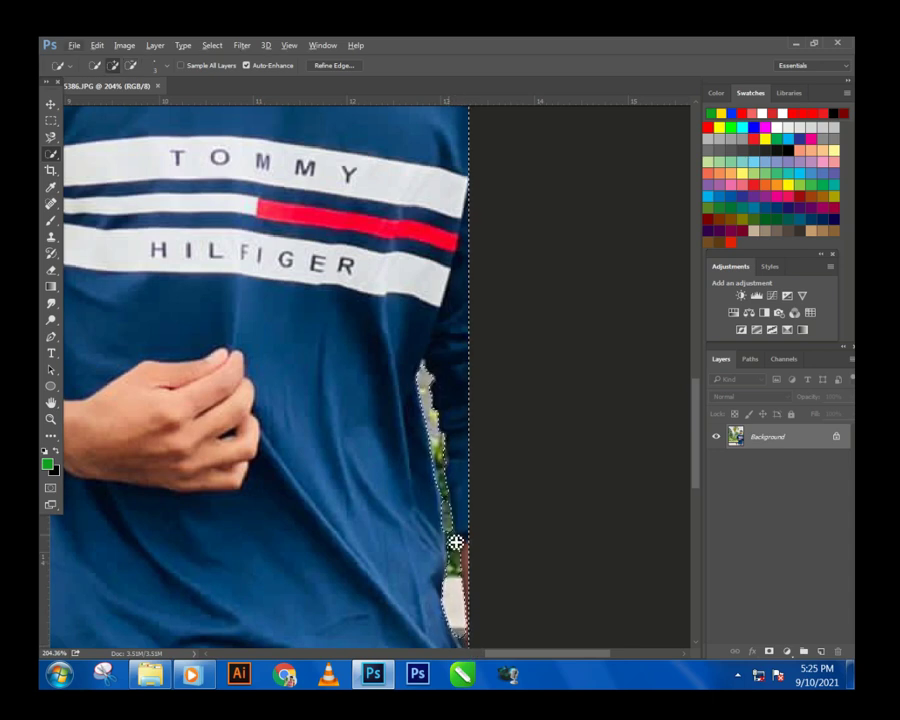
mouse_move(458, 540)
left_mouse_down()
mouse_move(450, 502)
mouse_move(452, 532)
left_mouse_up()
scroll(370, 436, "down", 2)
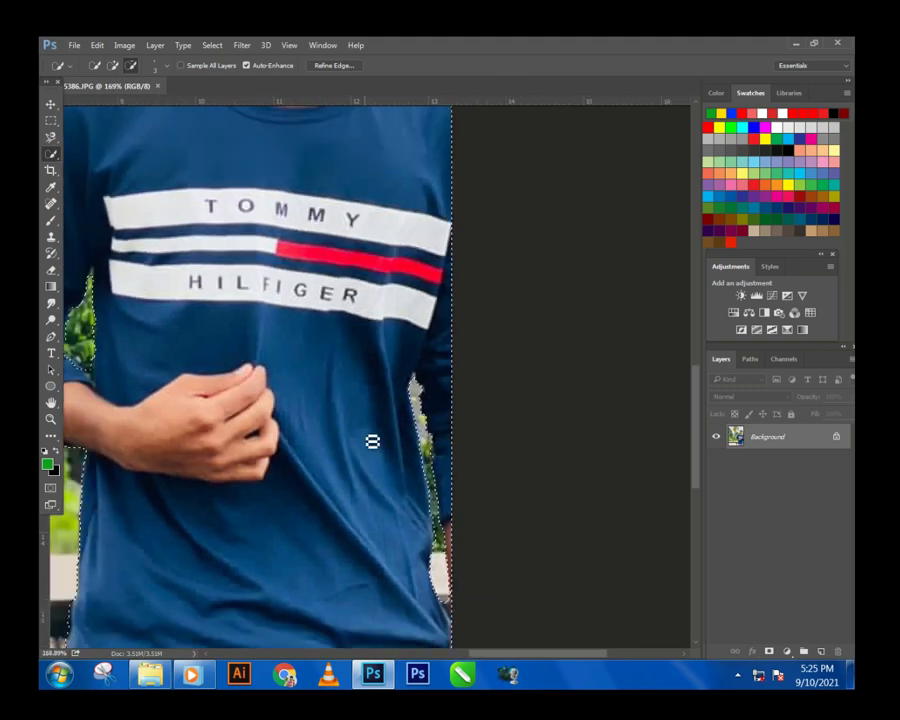
scroll(370, 436, "down", 2)
scroll(290, 435, "down", 1)
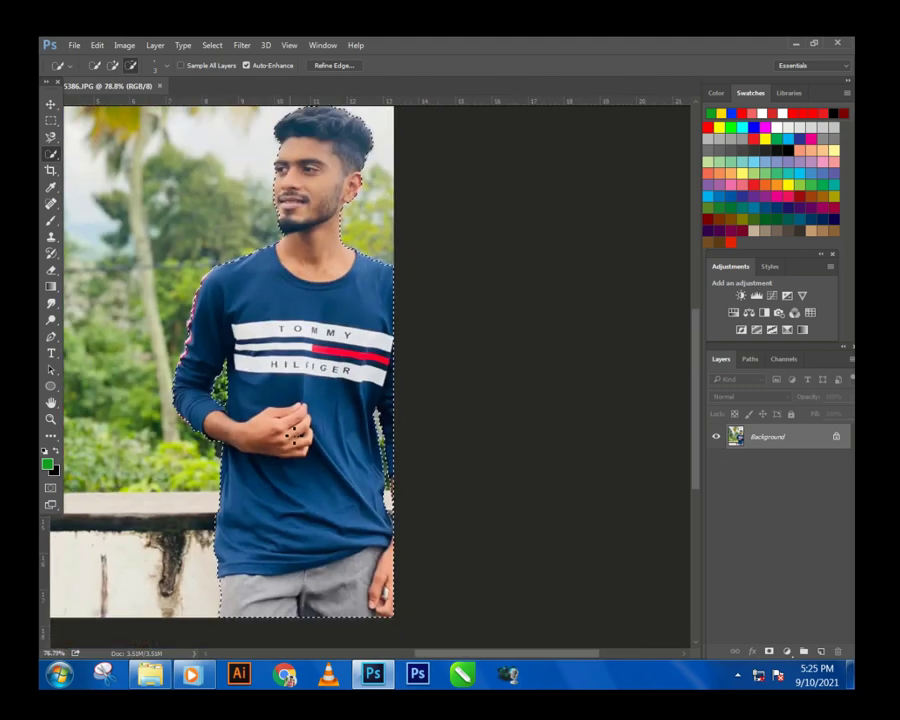
scroll(556, 426, "down", 2)
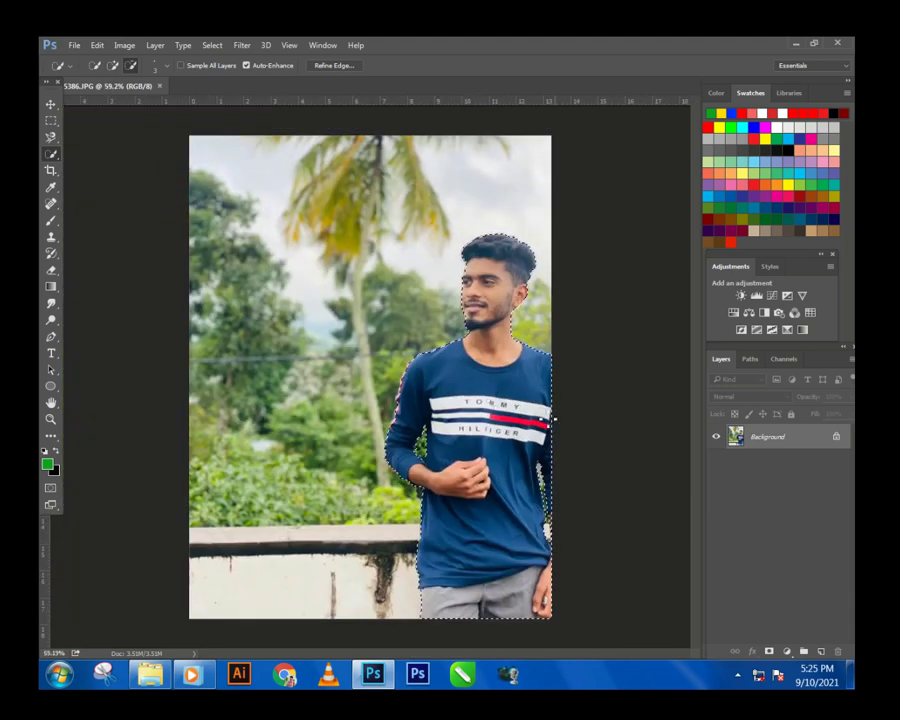
- Refine the selection edge, smoothing it and shifting it inward by 22%
left_click(333, 65)
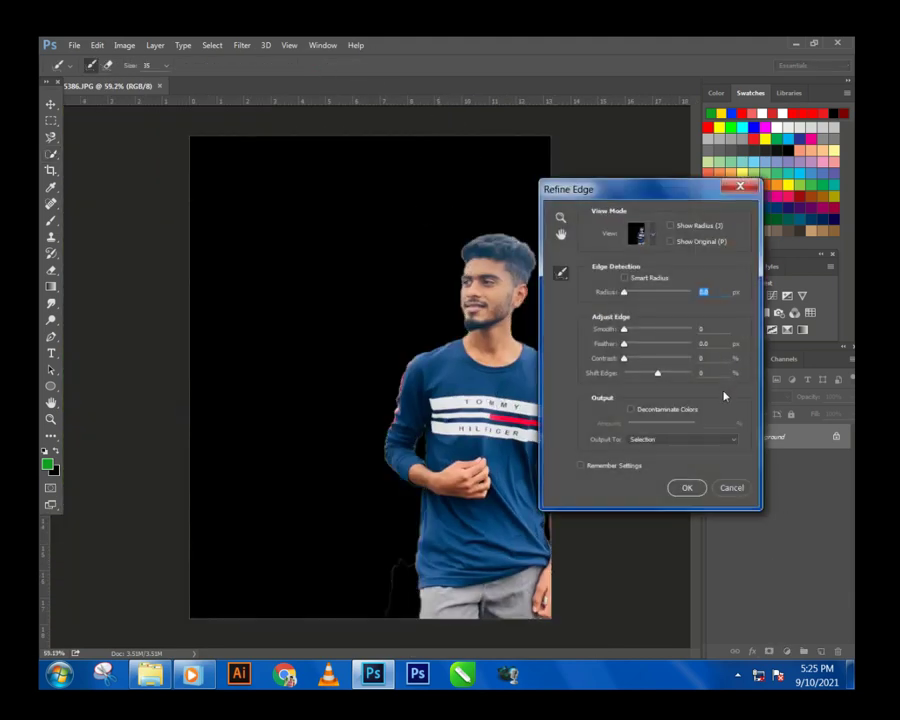
left_click(732, 488)
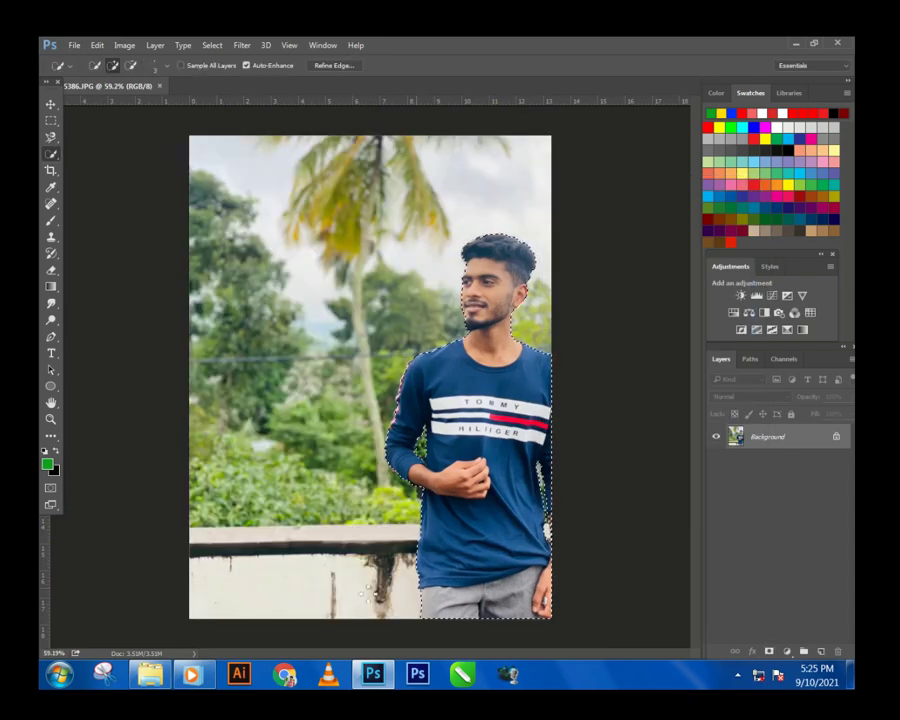
left_click(338, 65)
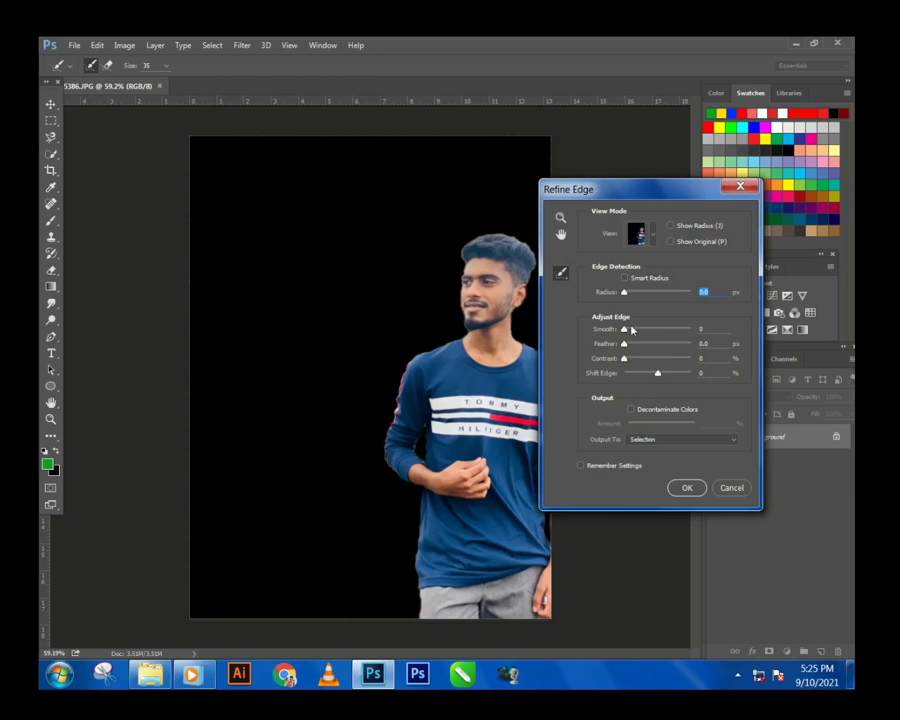
mouse_move(657, 372)
left_mouse_down()
mouse_move(630, 374)
mouse_move(664, 377)
left_mouse_up()
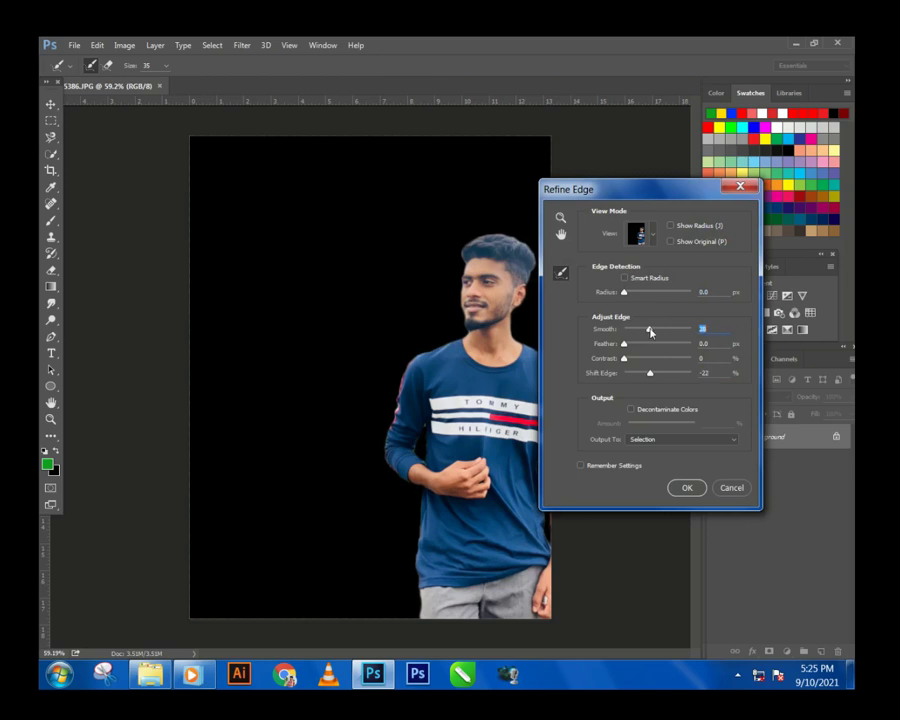
left_click(688, 487)
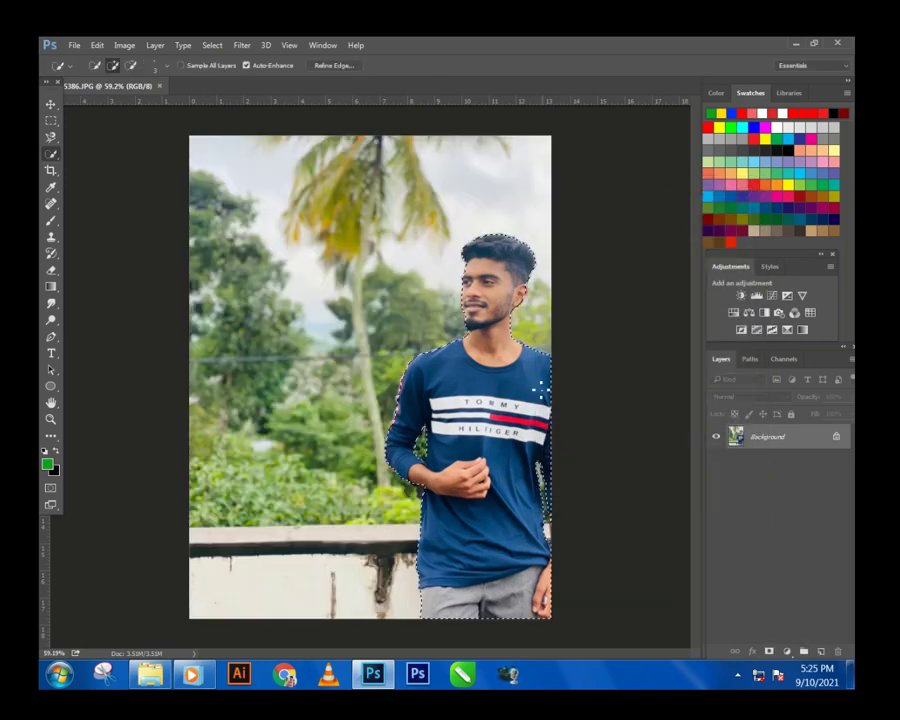
- Invert the selection and give the background an Abstract Gold-Blue Color Lookup adjustment
right_click(519, 386)
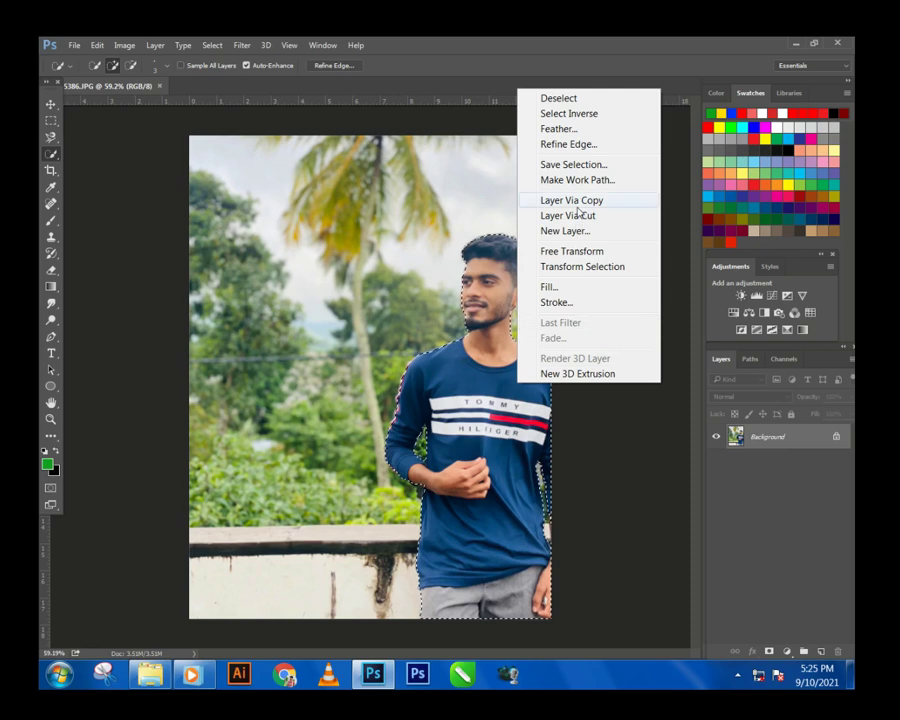
left_click(580, 115)
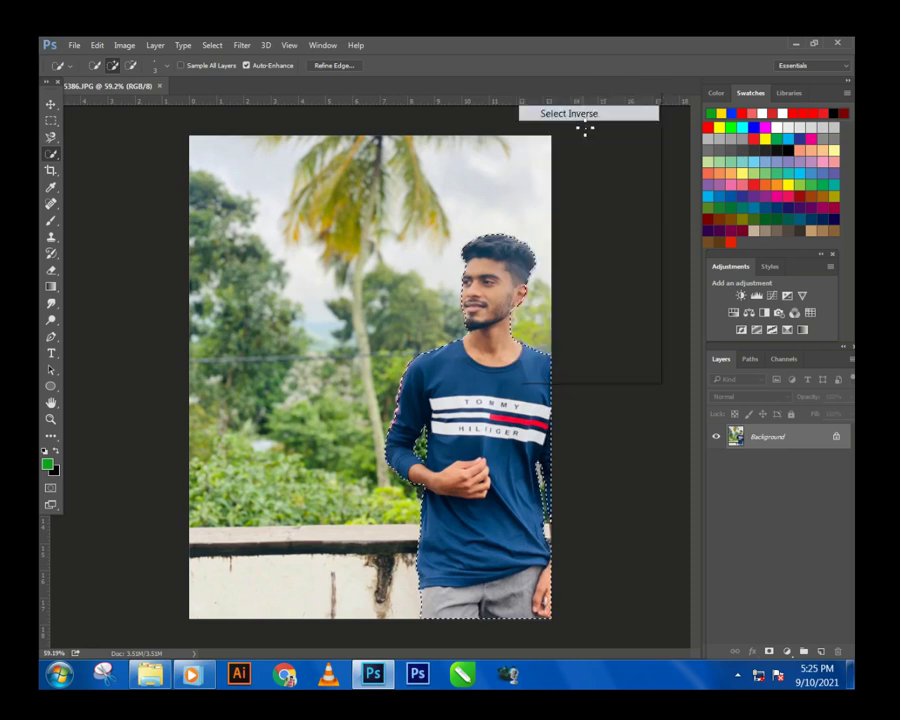
left_click(785, 652)
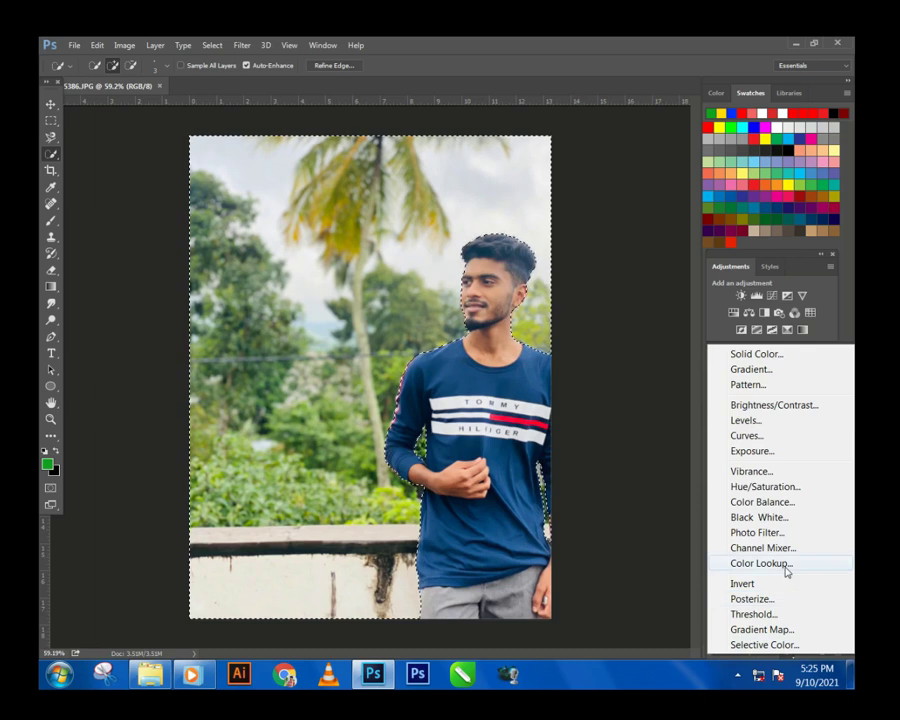
left_click(760, 563)
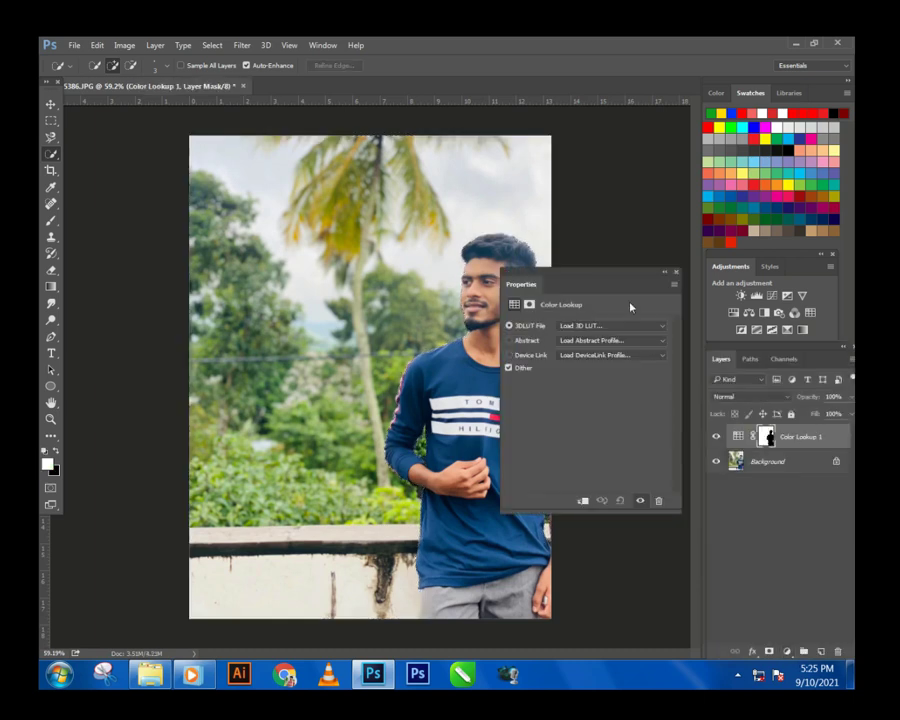
left_click(605, 342)
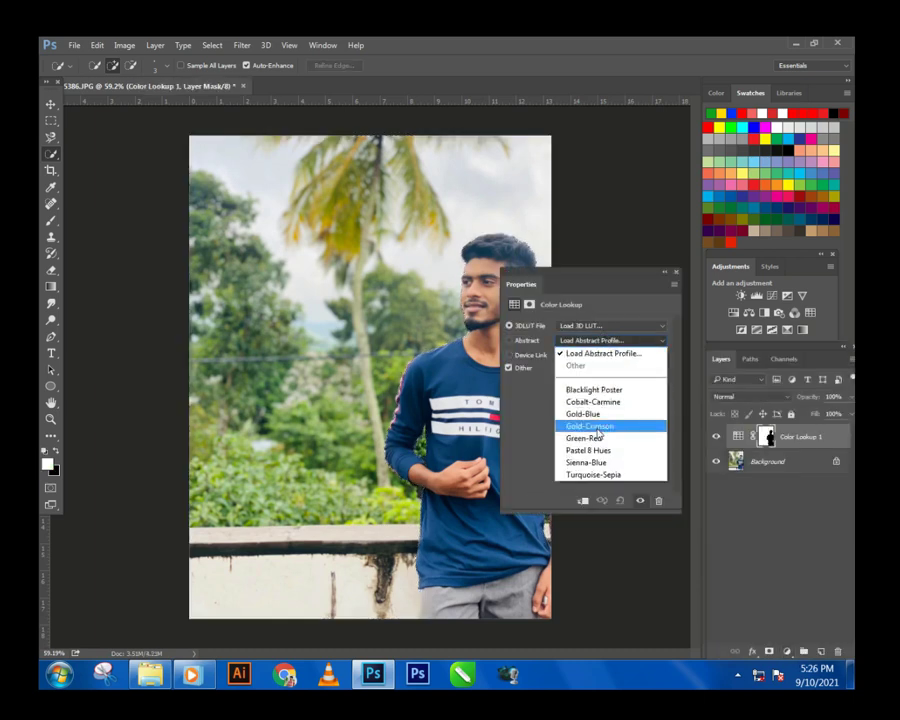
left_click(610, 401)
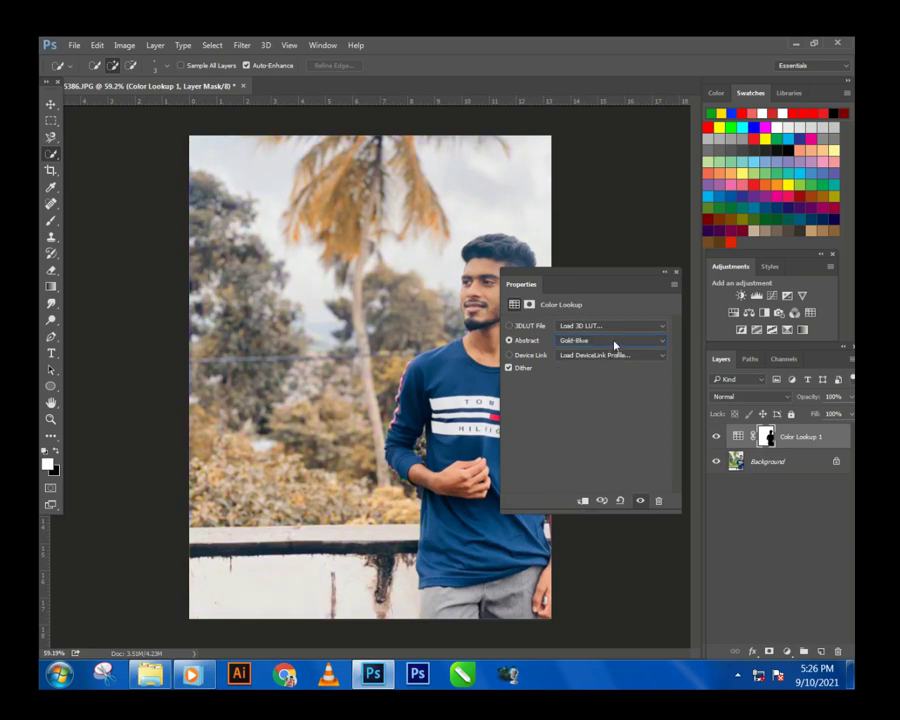
- Merge the Color Lookup layer down into the photo layer
left_click(676, 273)
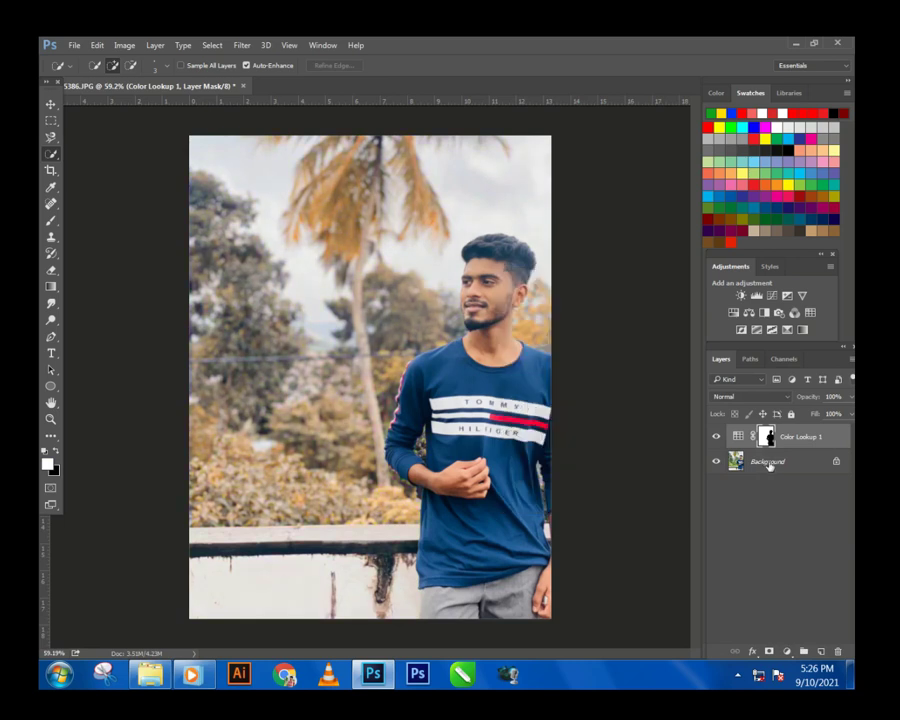
right_click(797, 438)
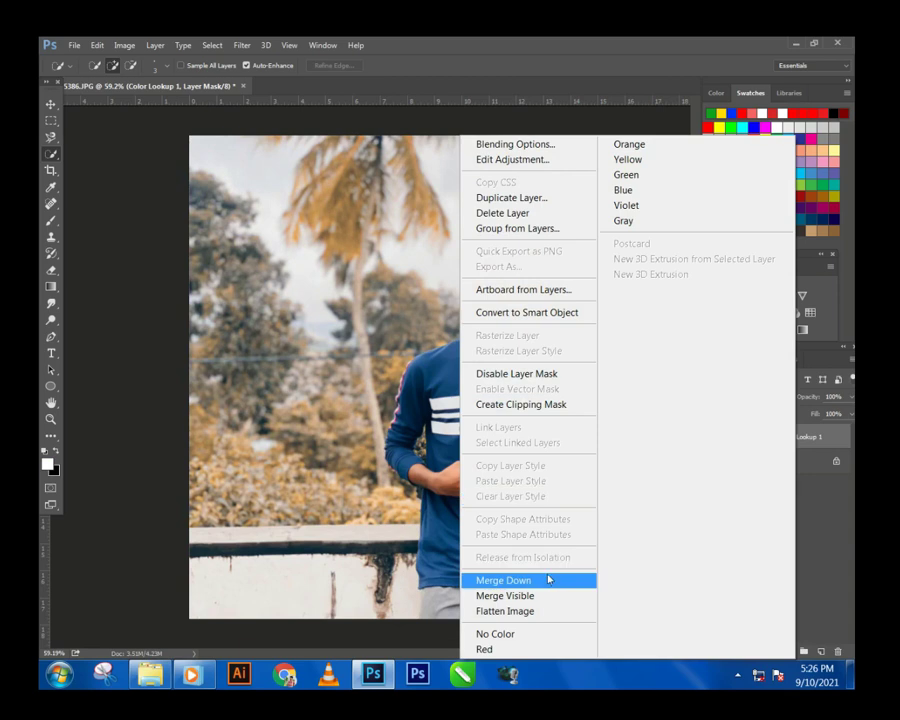
left_click(548, 580)
left_click(787, 651)
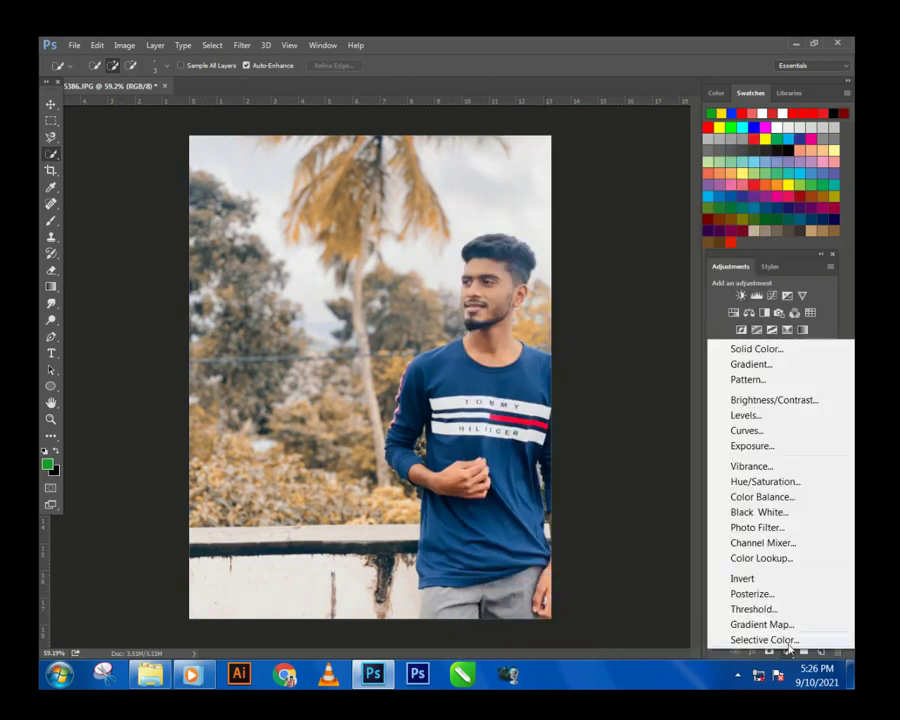
- Add a Selective Color layer lowering Reds black and raising Blues black to about +83
left_click(764, 640)
left_click_drag(587, 434, 571, 437)
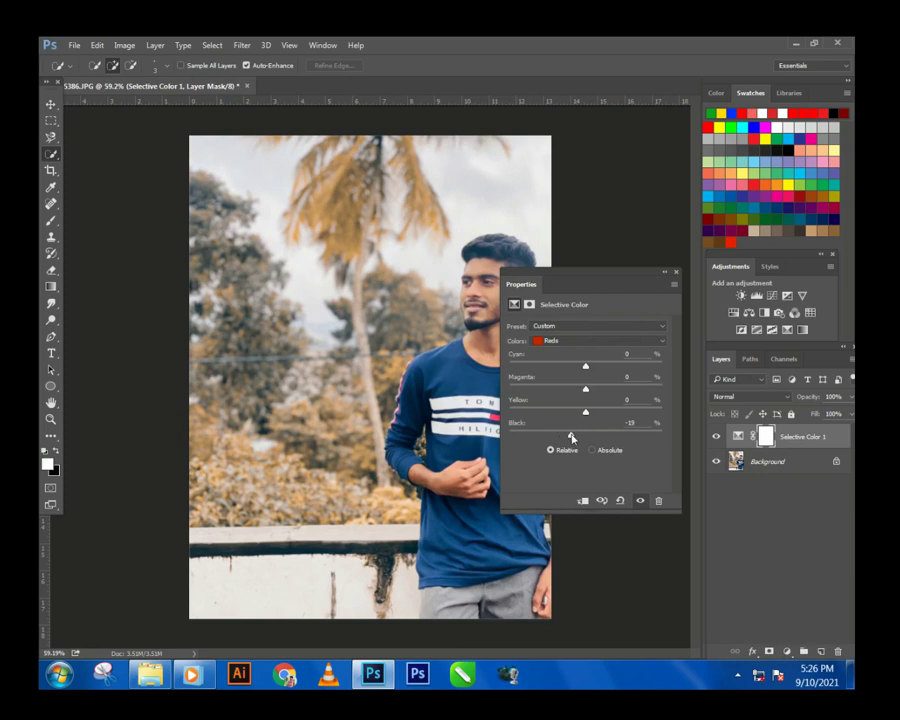
left_click(605, 341)
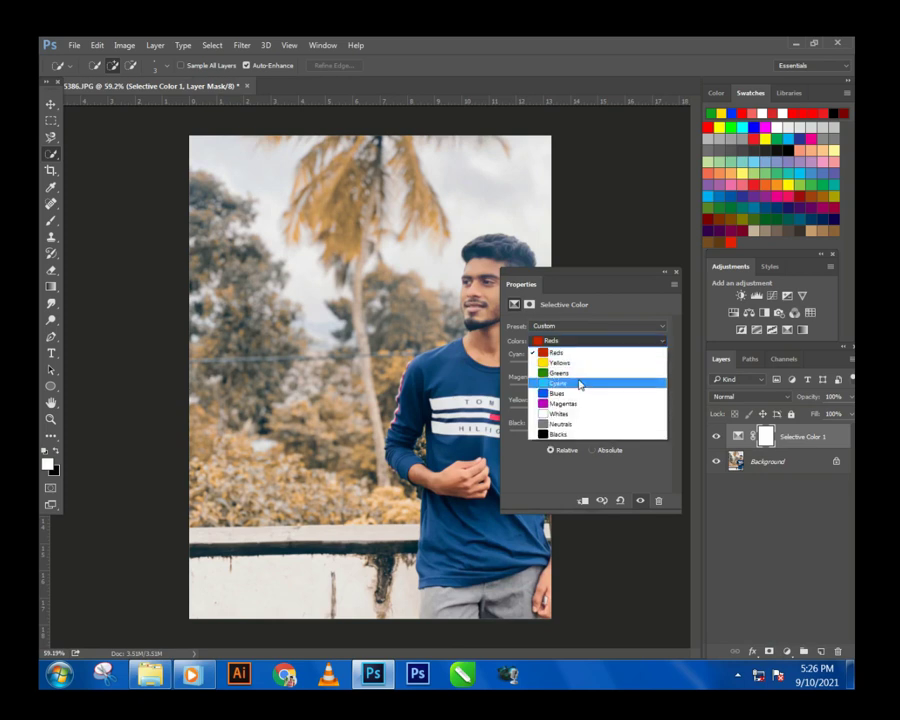
left_click(570, 394)
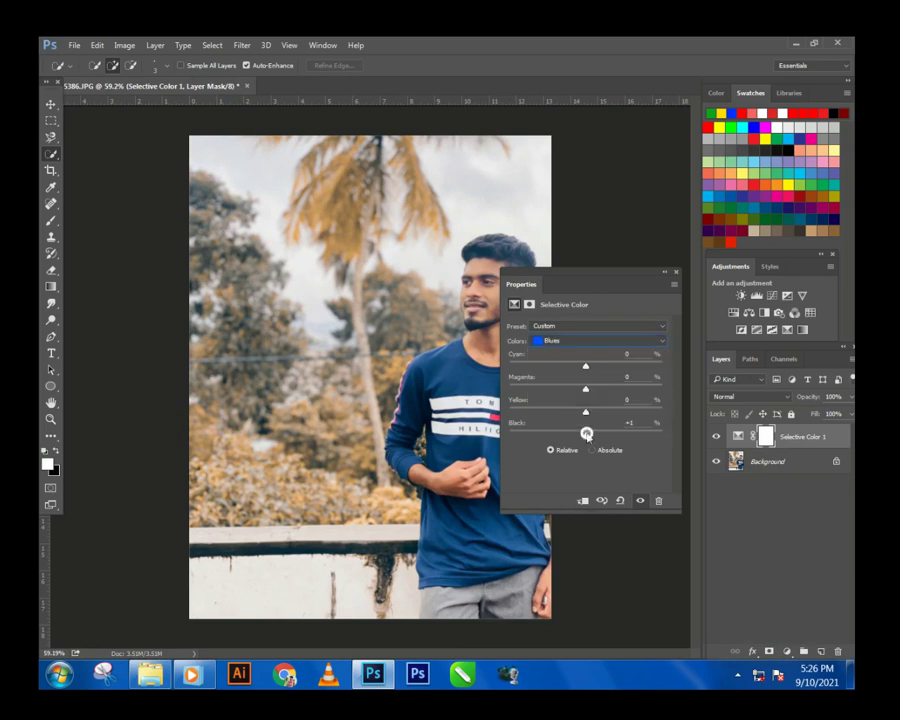
left_click_drag(587, 435, 641, 438)
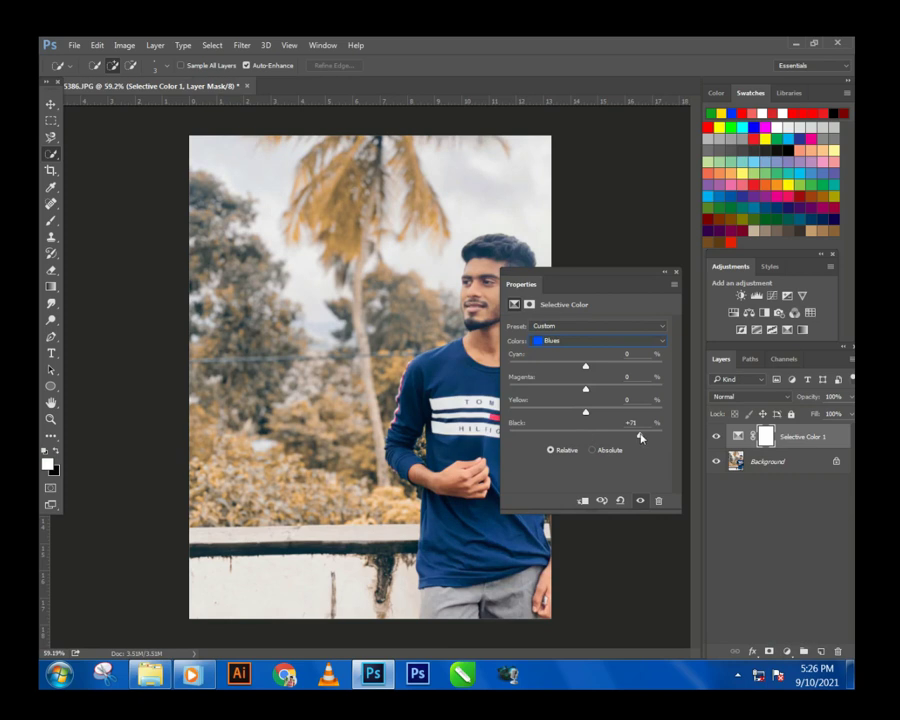
left_click(629, 344)
left_click(566, 362)
left_click(676, 273)
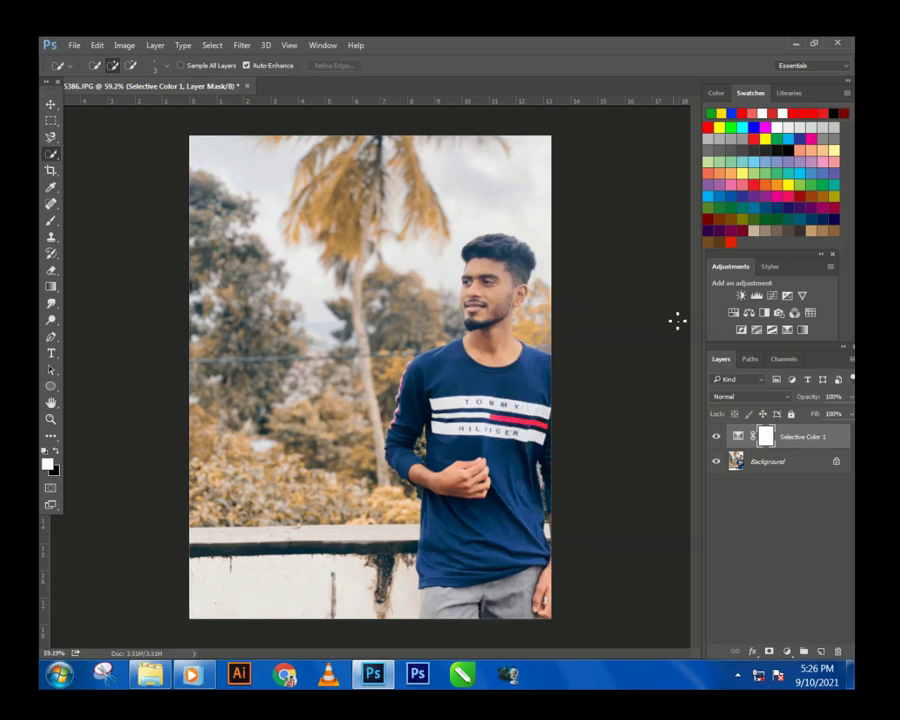
- Merge the Selective Color layer down into the photo
right_click(765, 437)
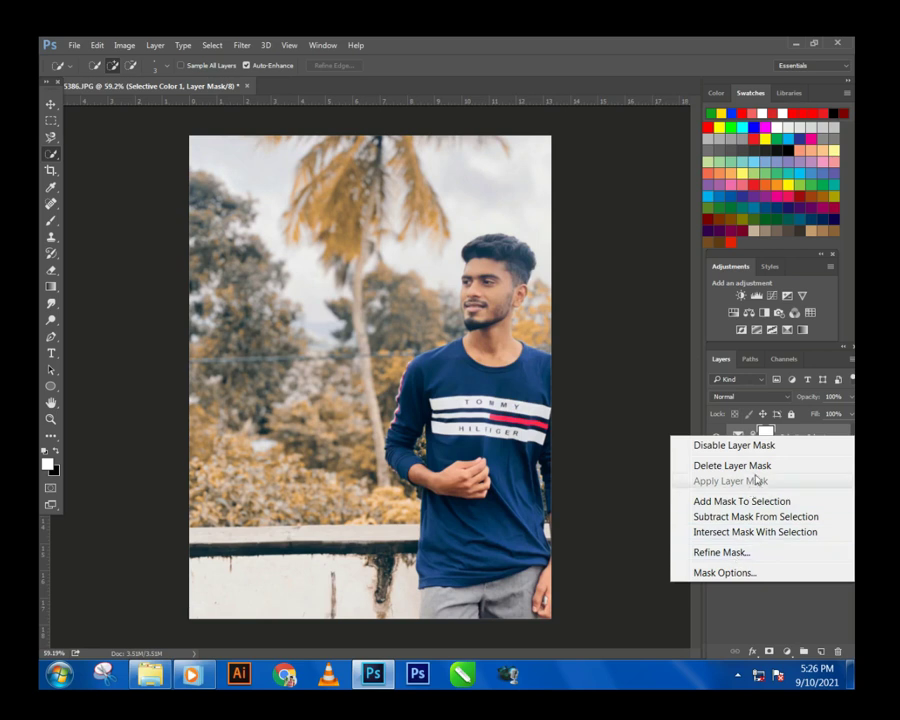
right_click(803, 432)
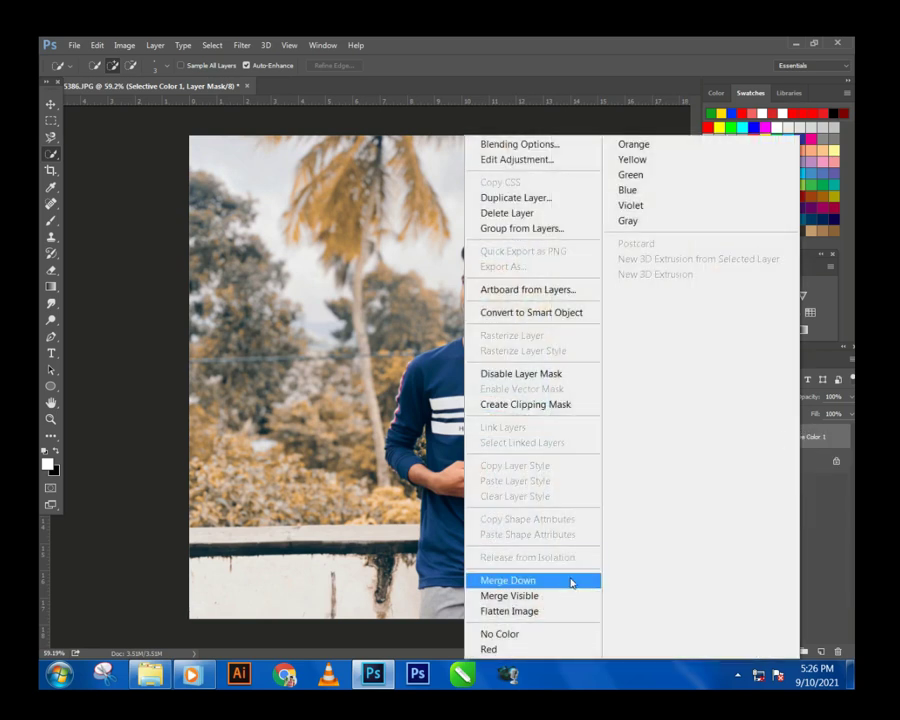
left_click(570, 580)
- In Camera Raw, set Blacks to -49, reduce sharpening detail, and apply Luminance noise reduction 17
key("ctrl+shift+a")
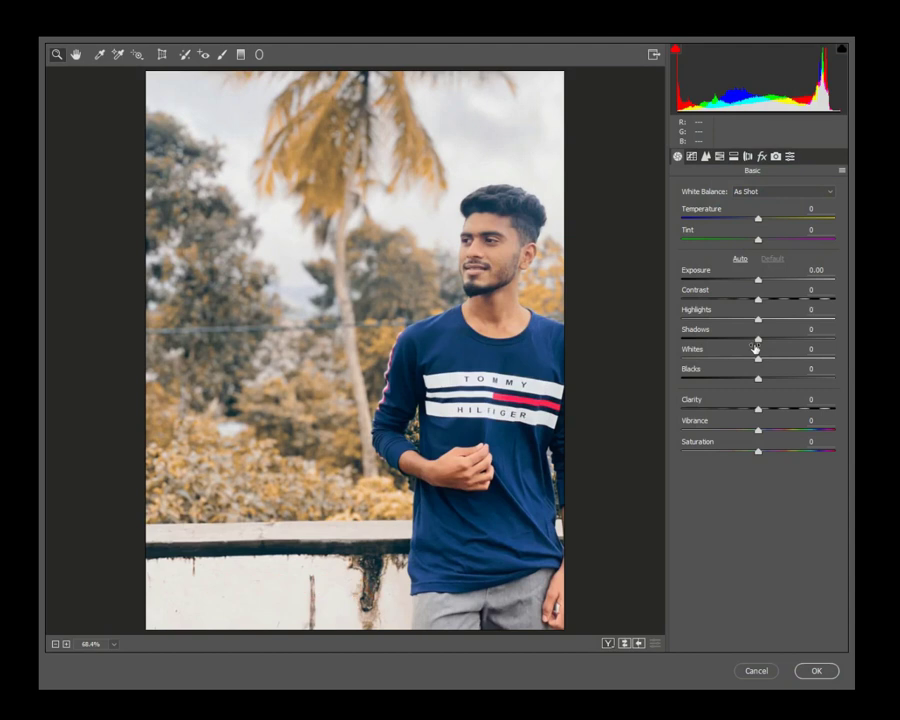
mouse_move(758, 379)
left_mouse_down()
mouse_move(693, 373)
mouse_move(719, 380)
mouse_move(781, 360)
mouse_move(727, 360)
mouse_move(748, 362)
left_mouse_up()
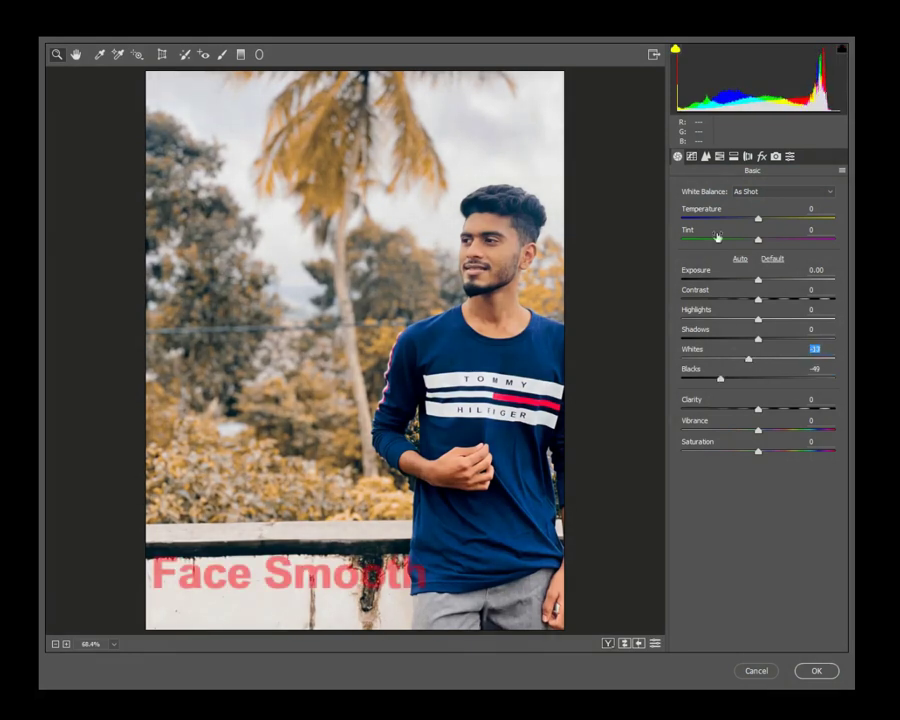
left_click(705, 157)
mouse_move(712, 229)
left_mouse_down()
mouse_move(676, 230)
mouse_move(660, 258)
left_mouse_up()
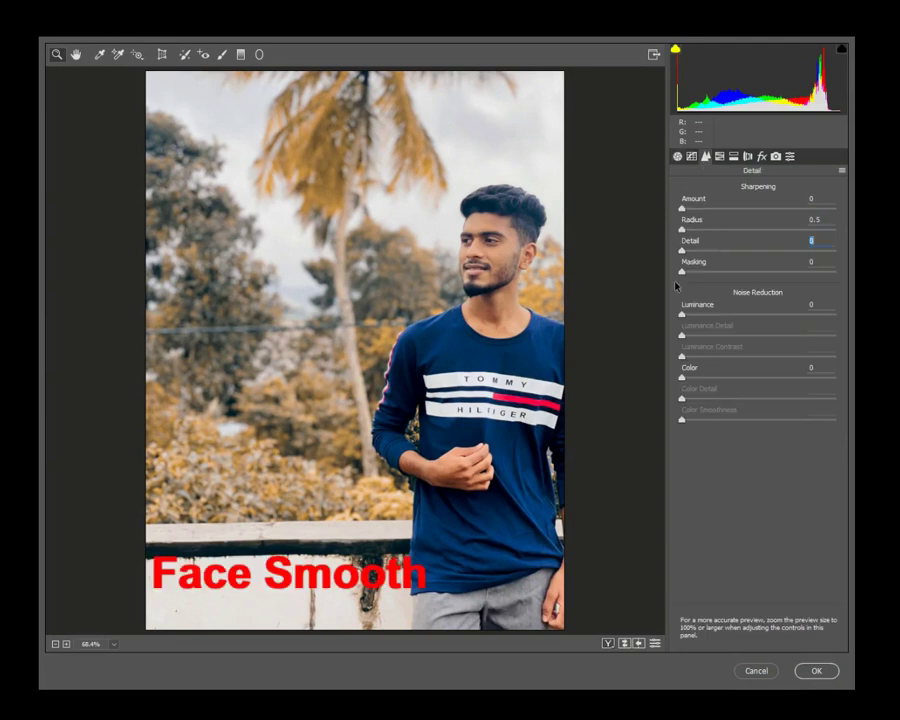
left_click_drag(681, 315, 708, 315)
left_click(731, 157)
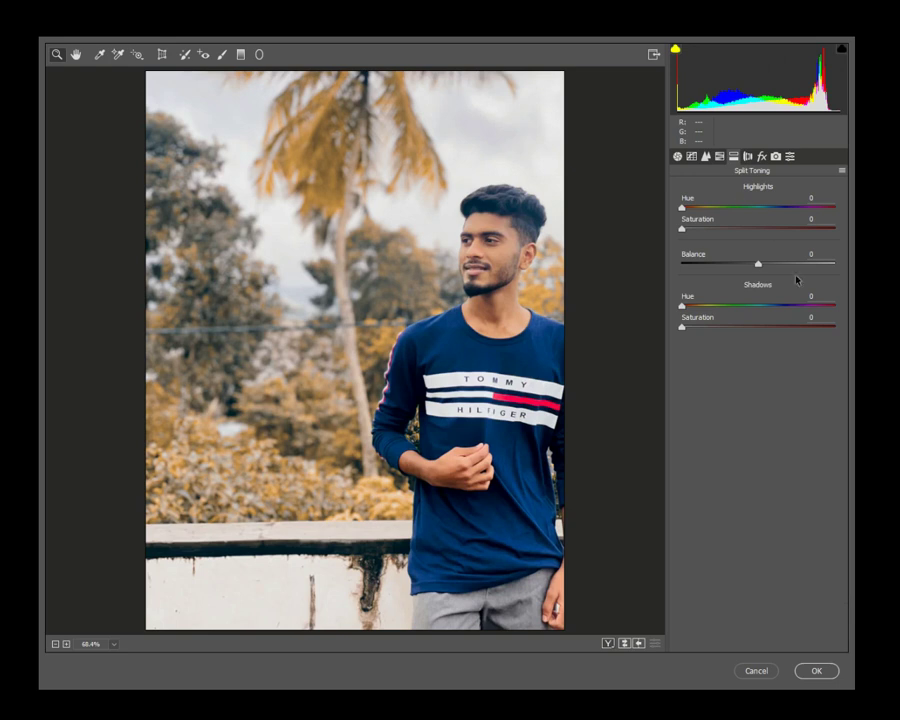
- Raise Yellows (+36) and Blues (+30) saturation; set Purples hue -63 and Yellows hue -7
left_click(719, 157)
left_click(700, 209)
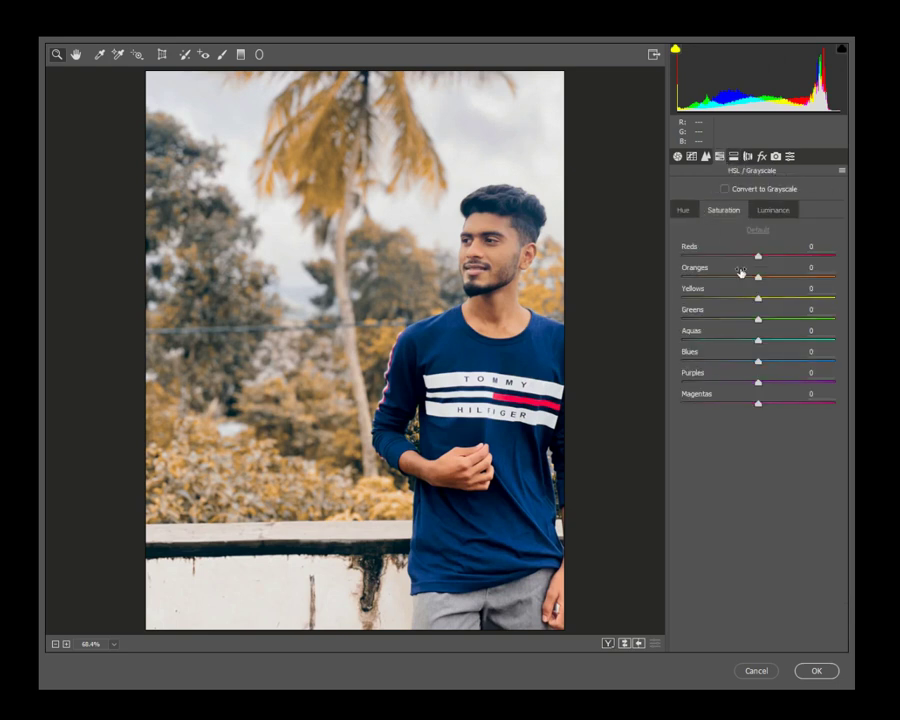
mouse_move(758, 297)
left_mouse_down()
mouse_move(748, 298)
mouse_move(780, 303)
left_mouse_up()
mouse_move(758, 360)
left_mouse_down()
mouse_move(681, 362)
mouse_move(822, 366)
left_mouse_up()
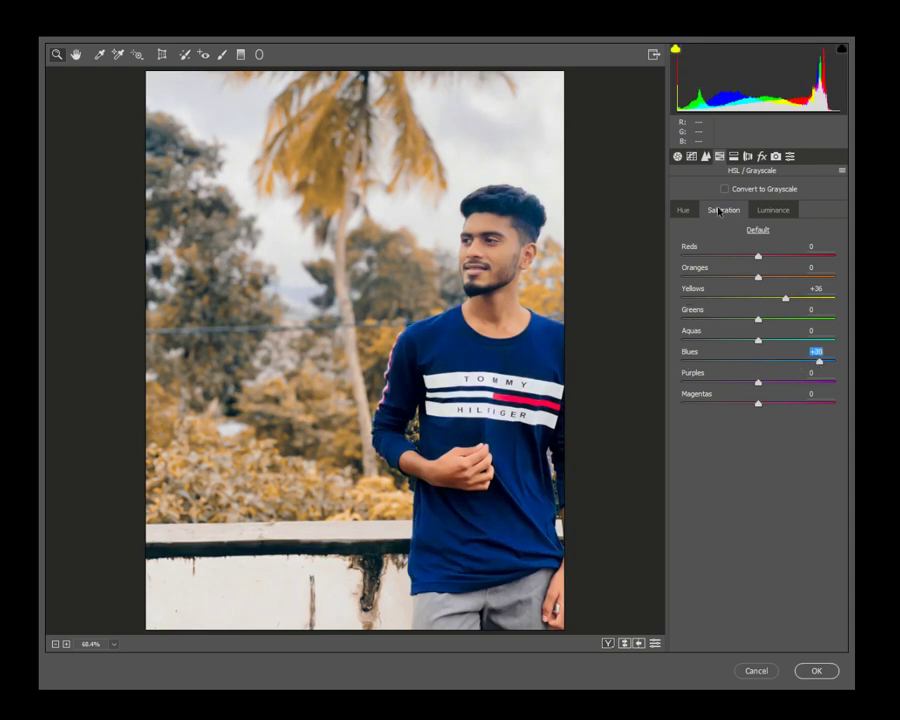
left_click(686, 209)
mouse_move(758, 381)
left_mouse_down()
mouse_move(699, 388)
mouse_move(771, 388)
mouse_move(711, 388)
left_mouse_up()
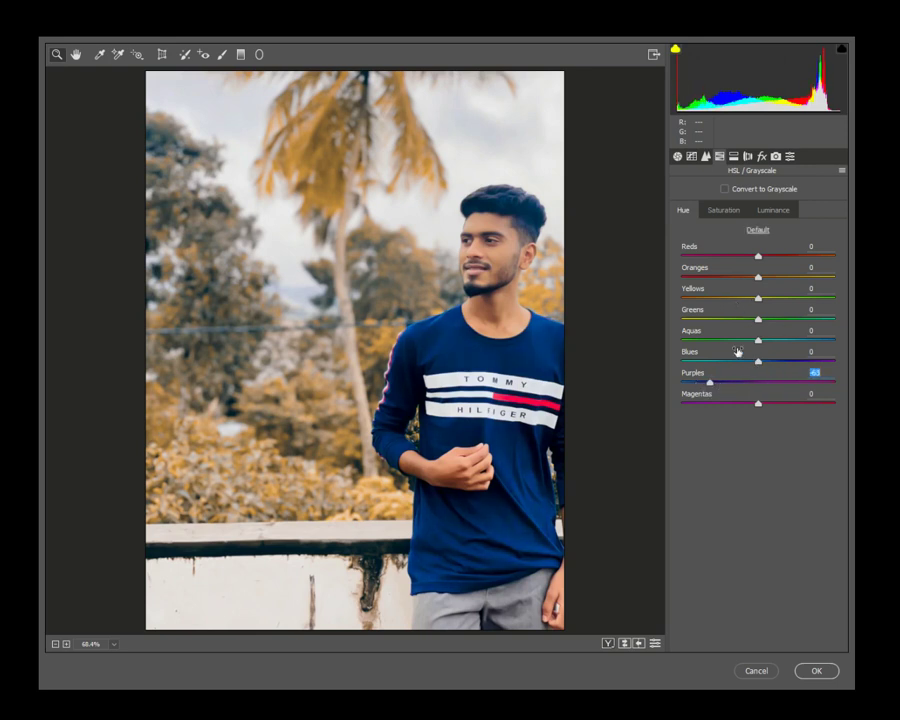
mouse_move(759, 299)
left_mouse_down()
mouse_move(723, 300)
mouse_move(753, 307)
left_mouse_up()
- Add a post-crop vignette of about -42 and apply the Camera Raw edits
left_click(761, 156)
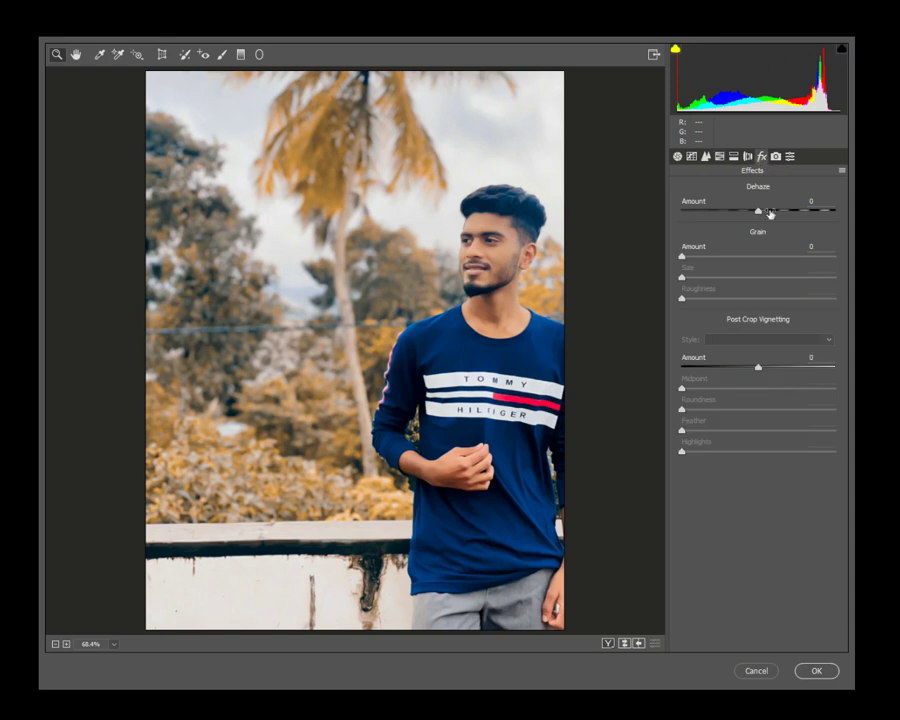
left_click_drag(758, 367, 727, 368)
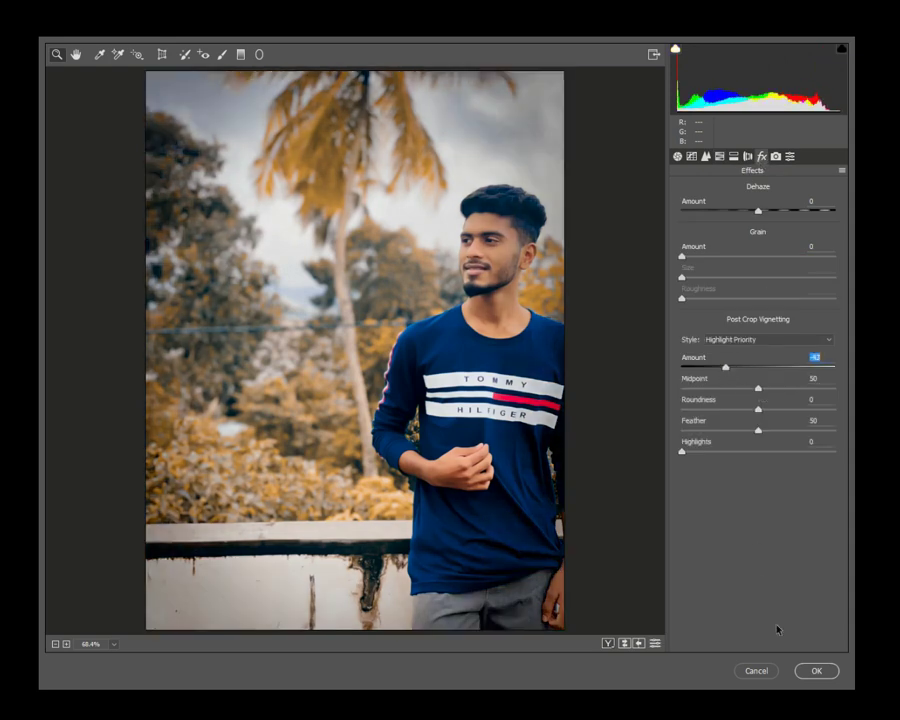
left_click(814, 676)
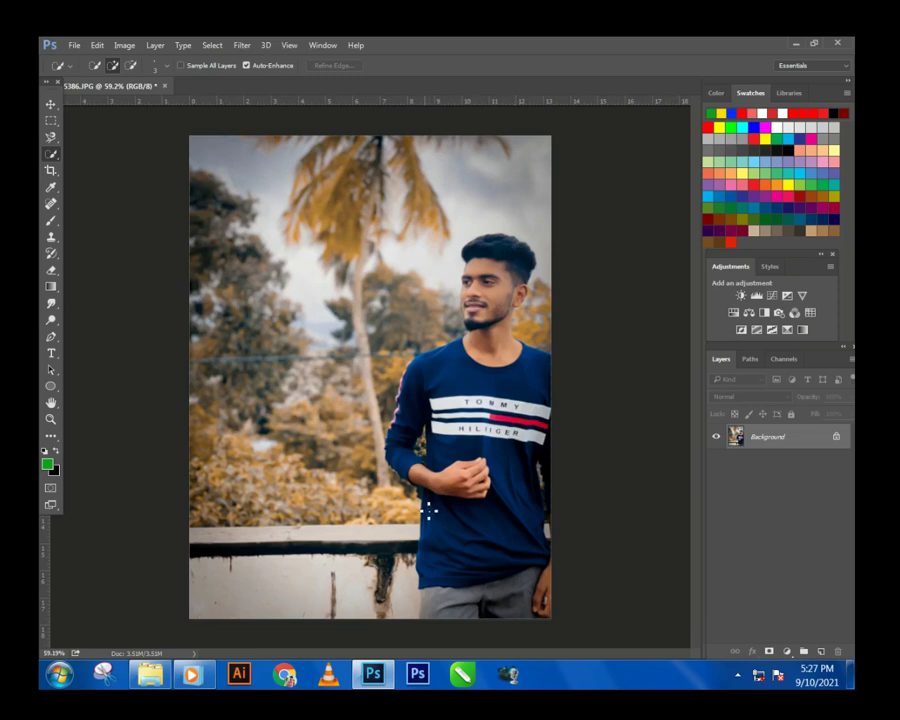
- Start a Save As of the photo and rename the file to Edited
scroll(428, 511, "up", 1)
scroll(428, 511, "up", 2)
scroll(428, 511, "down", 2)
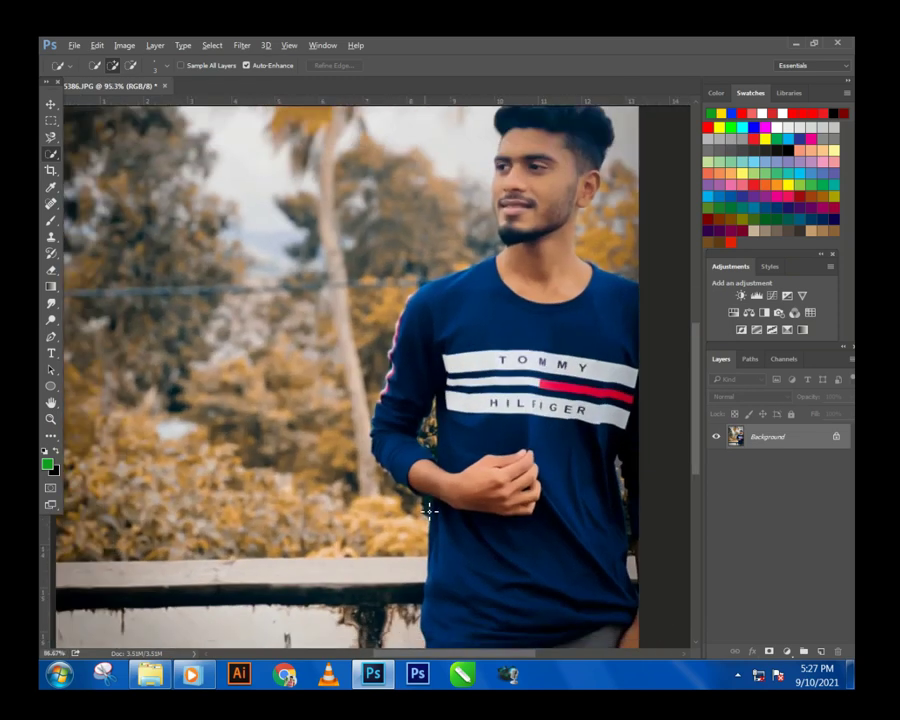
scroll(428, 510, "down", 1)
scroll(425, 510, "down", 1)
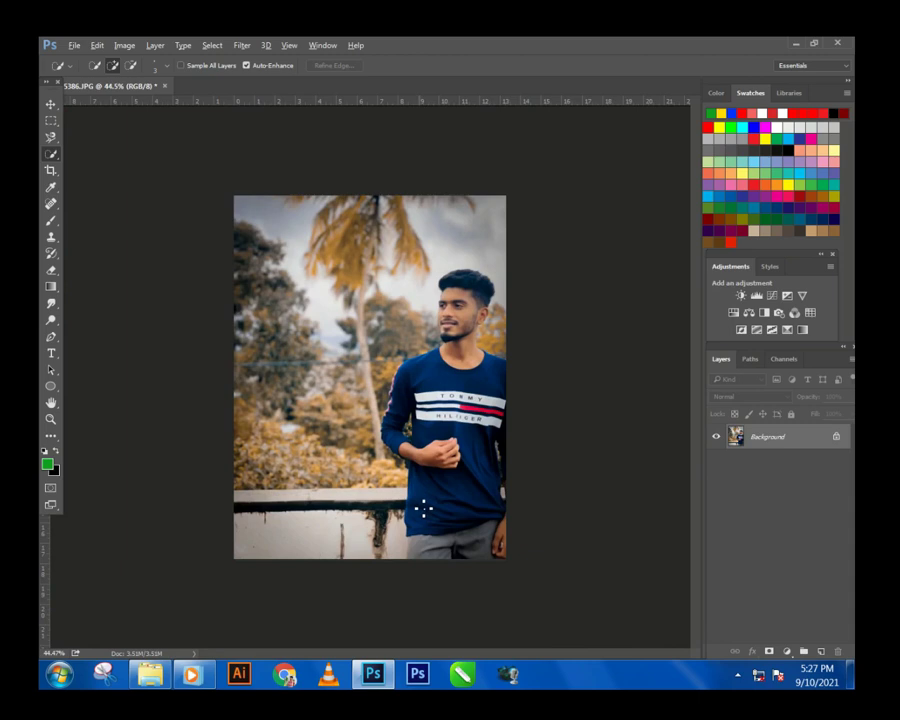
scroll(424, 510, "up", 1)
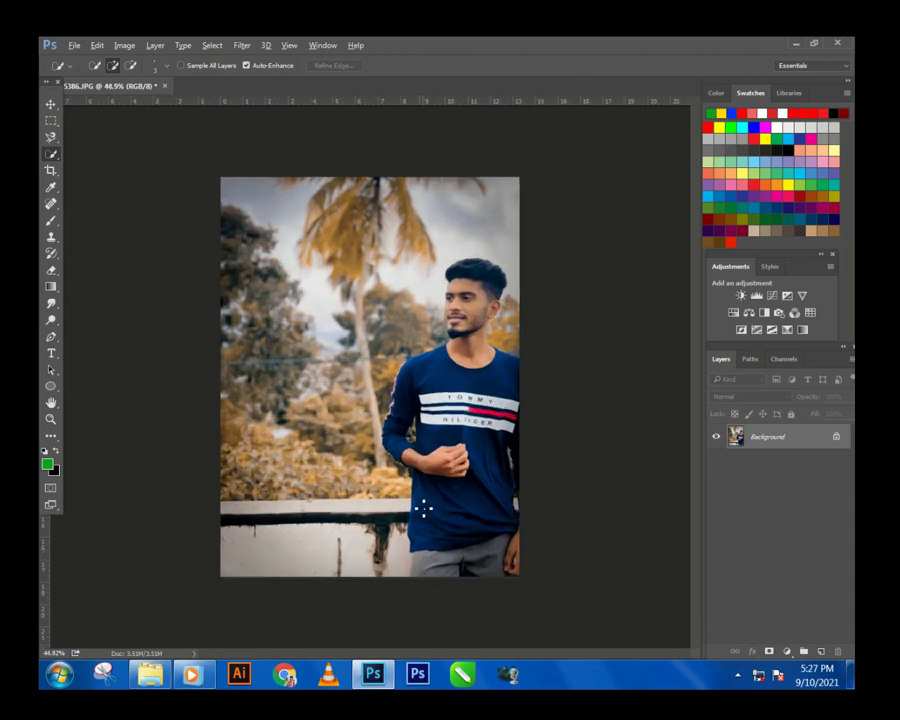
left_click(73, 46)
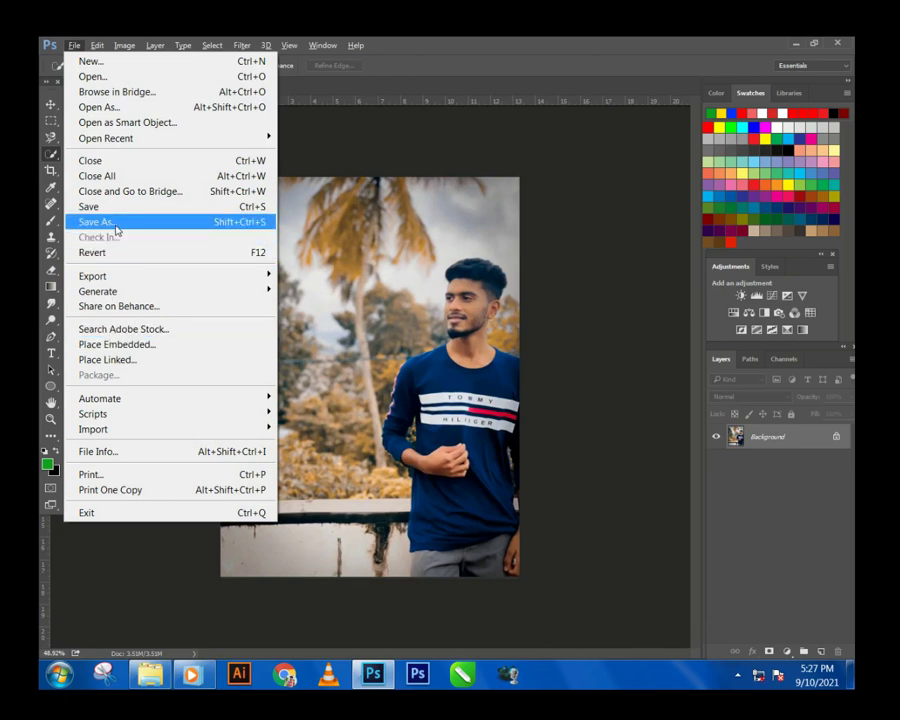
left_click(115, 223)
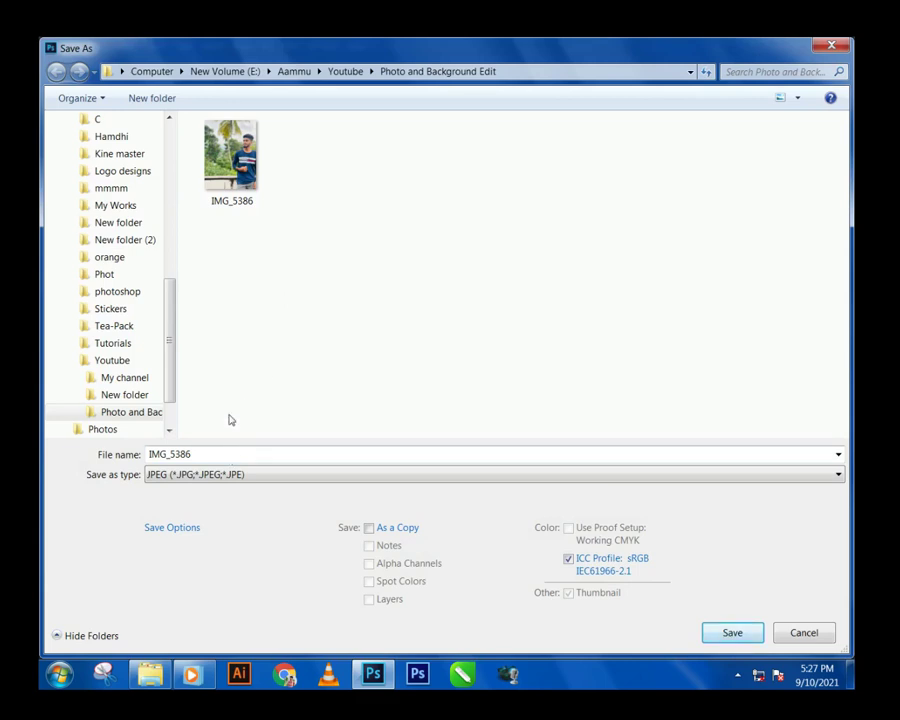
left_click(246, 195)
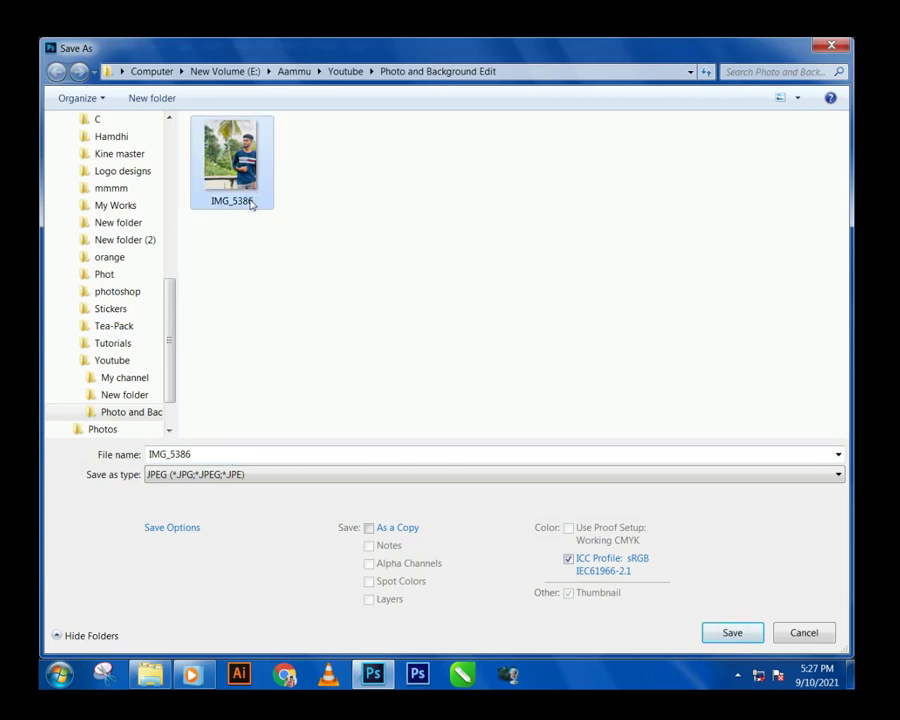
left_click(245, 461)
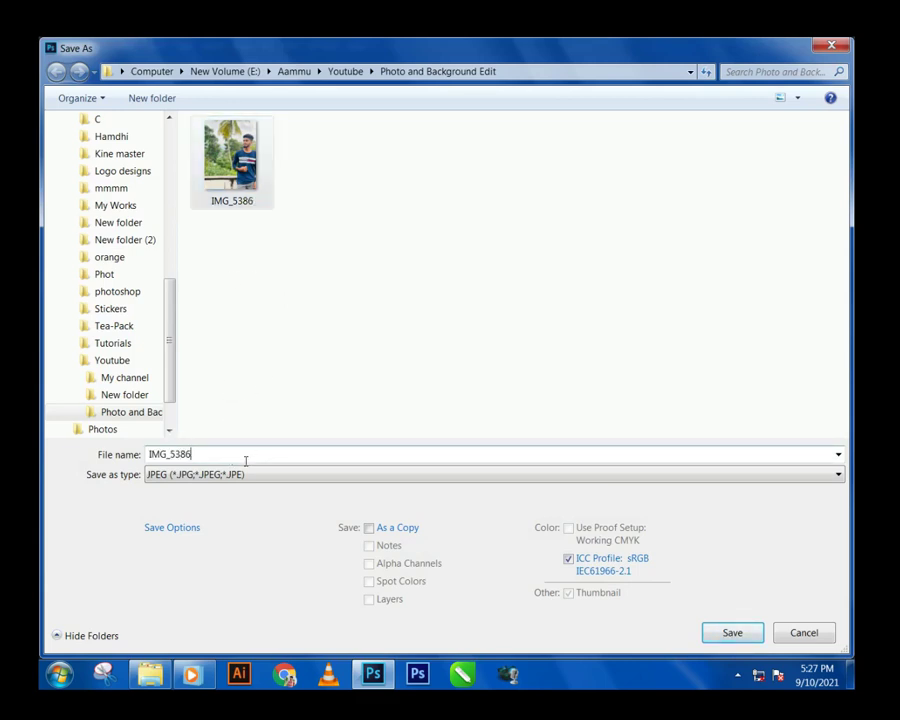
key("BackSpace")
key("BackSpace")
key("BackSpace")
key("BackSpace")
type("Edited")
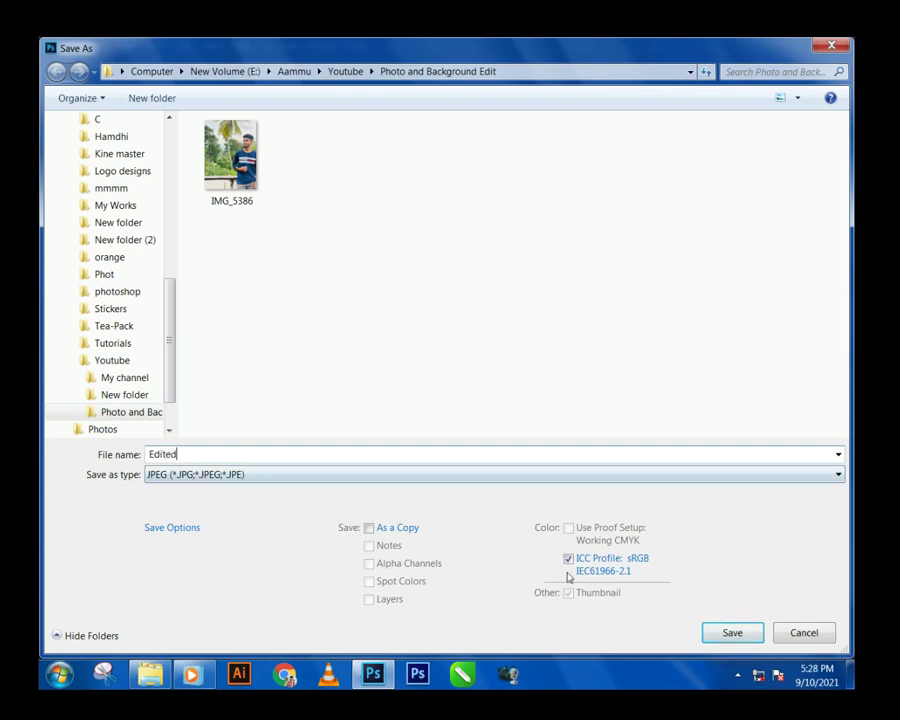
- Save Edited as a JPEG with default quality and view it beside IMG_5386
left_click(711, 632)
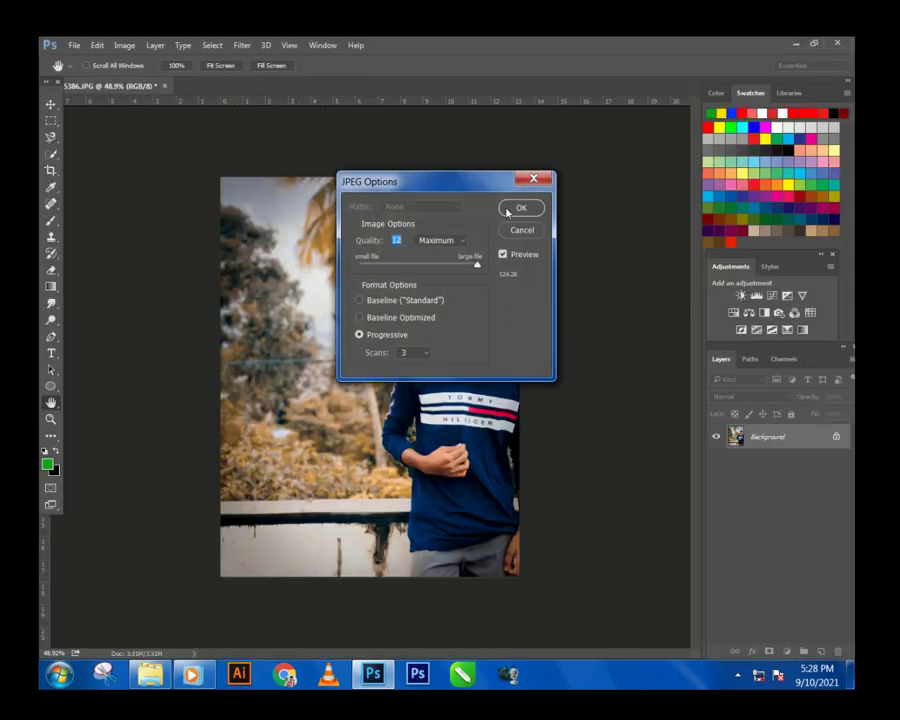
left_click(507, 209)
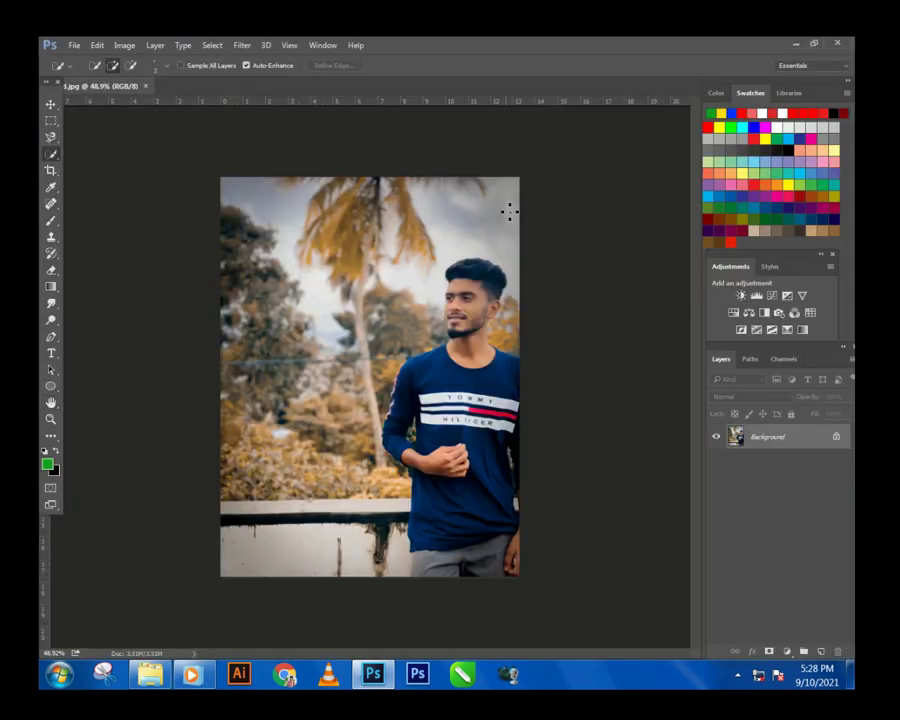
left_click(796, 46)
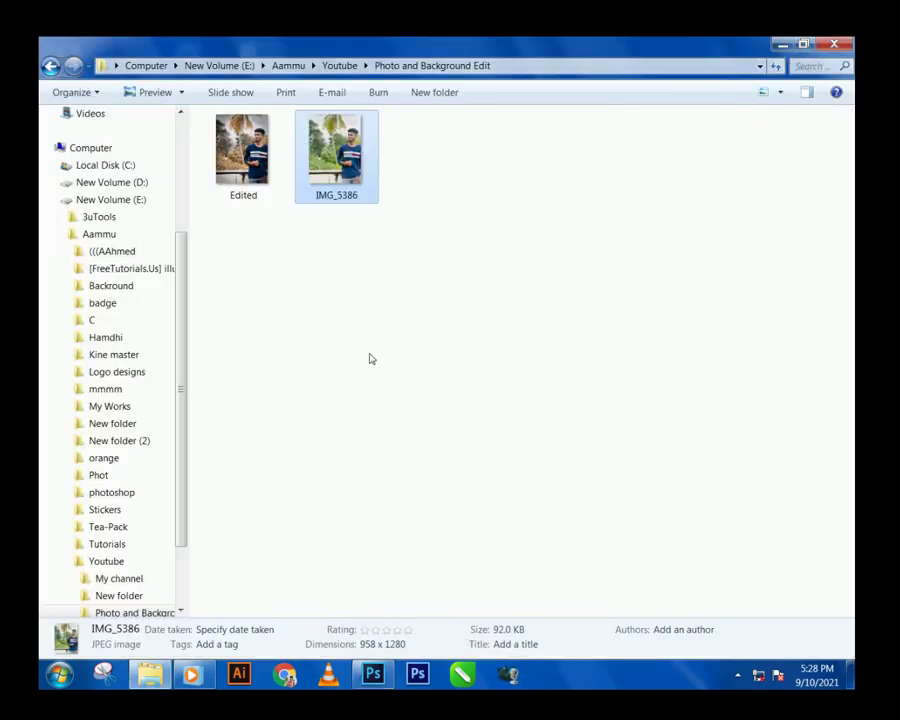
left_click(263, 199)
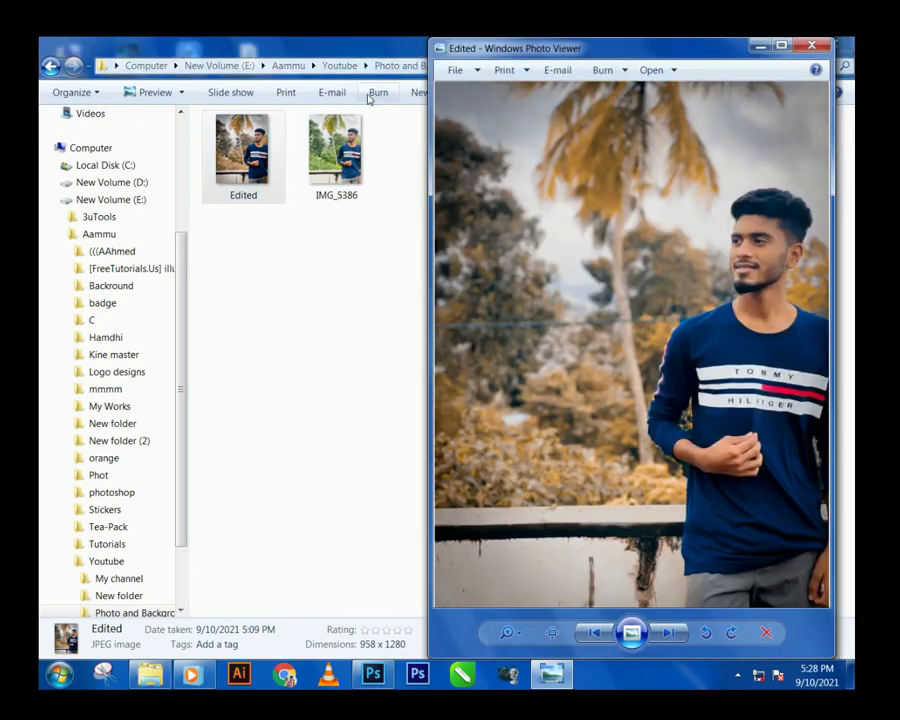
- Compare the original IMG_5386 on the left with Edited on the right, then close the Edited viewer
double_click(340, 150)
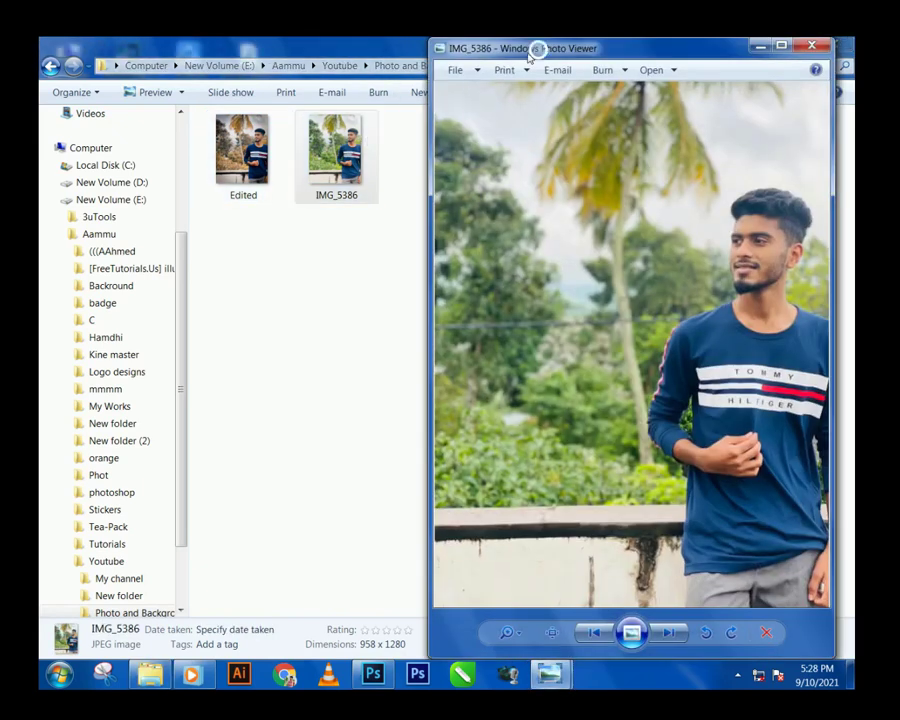
left_click_drag(560, 48, 40, 74)
mouse_move(548, 674)
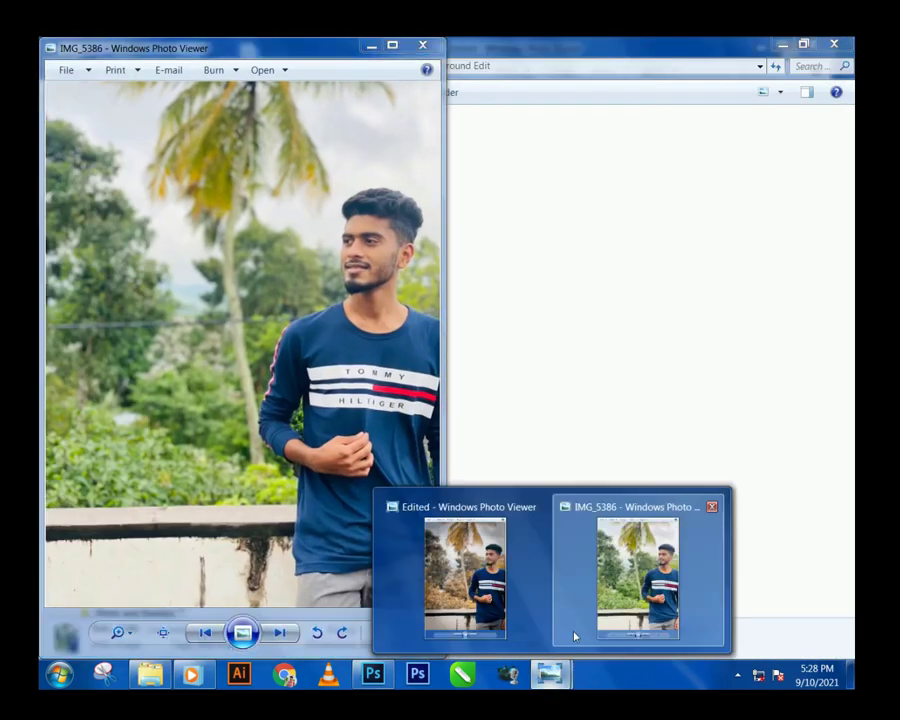
left_click(463, 578)
left_click_drag(605, 45, 623, 45)
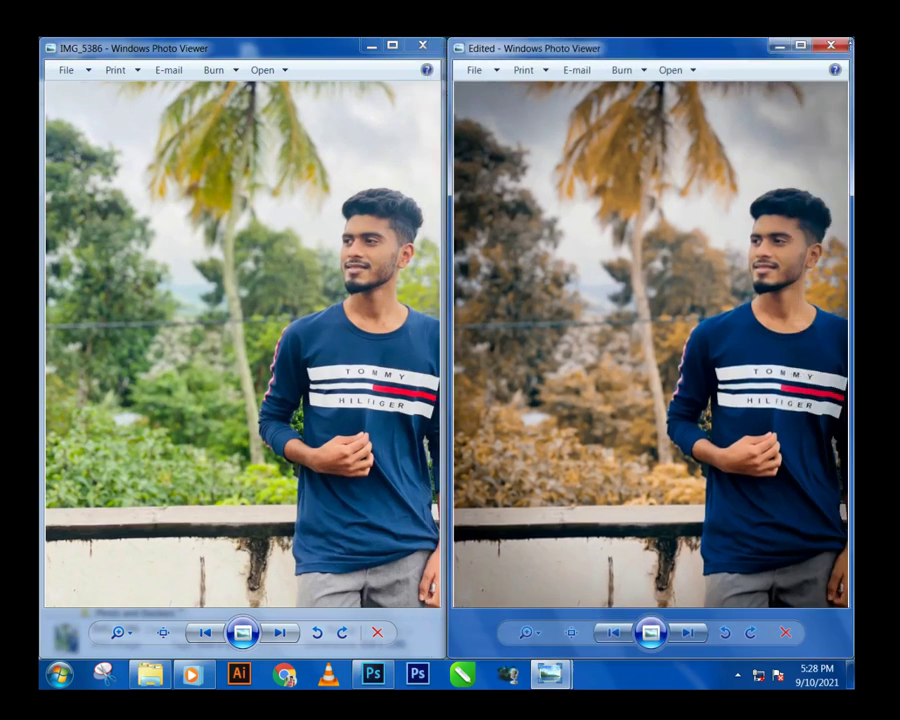
left_click(829, 45)
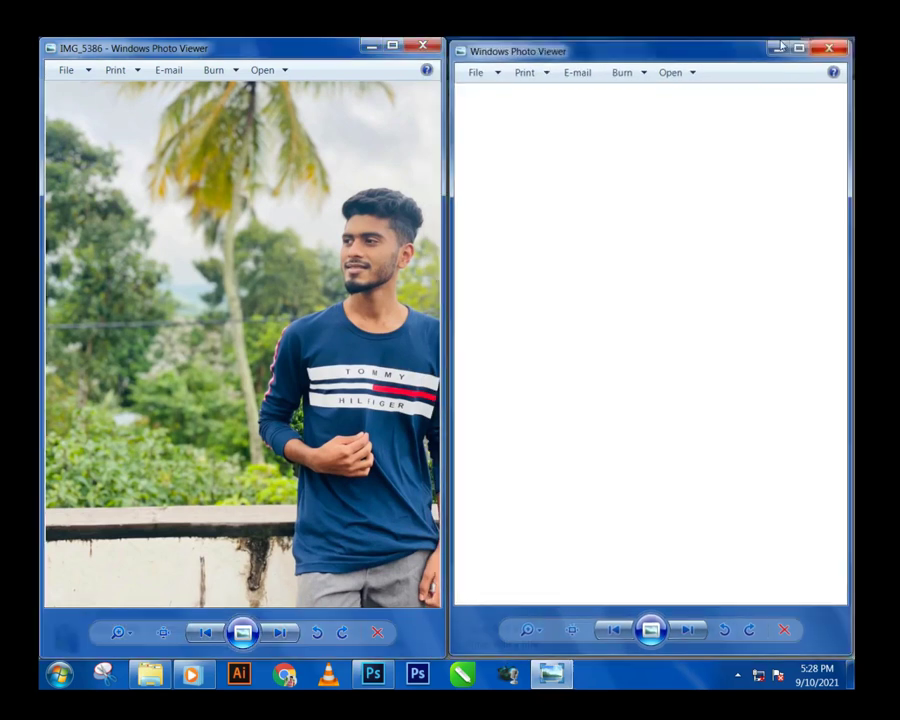